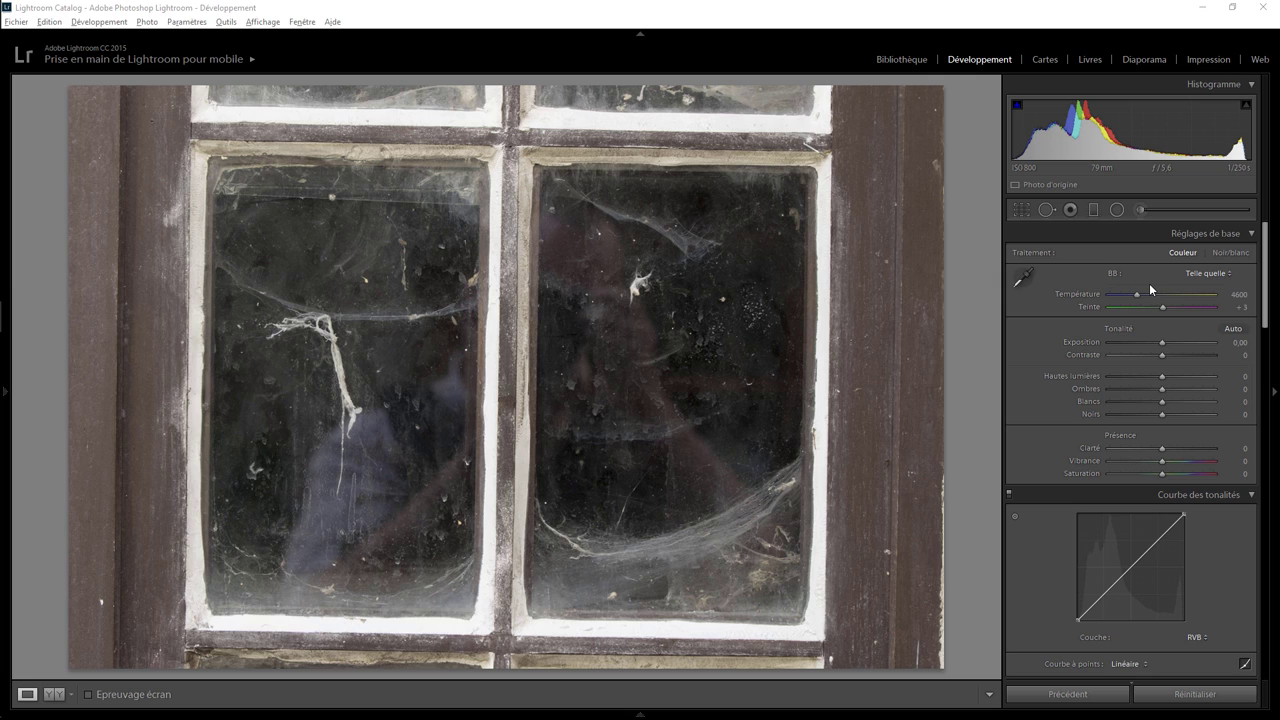
Convert the photo to black and white and straighten it with Upright guides along the top, bottom, right and left frames.
{"action": "left_click", "coordinate": [1233, 253]}
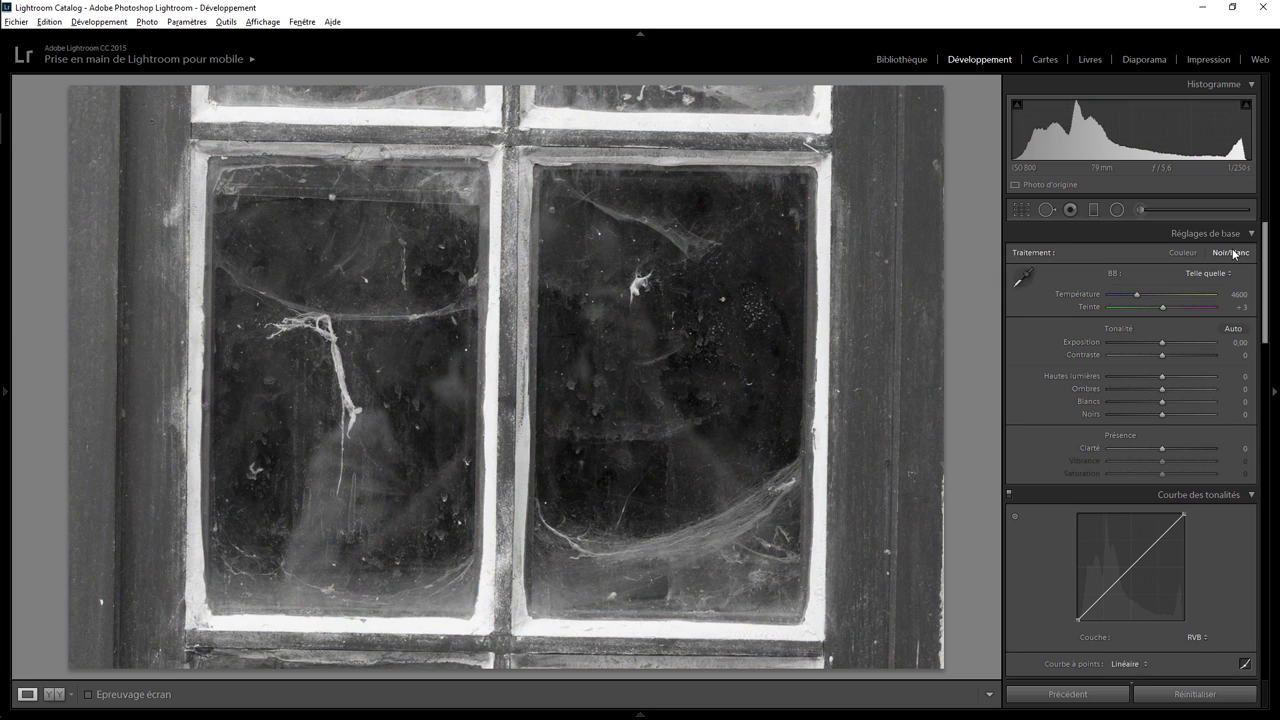
{"action": "left_click_drag", "start_coordinate": [1265, 283], "coordinate": [1267, 590]}
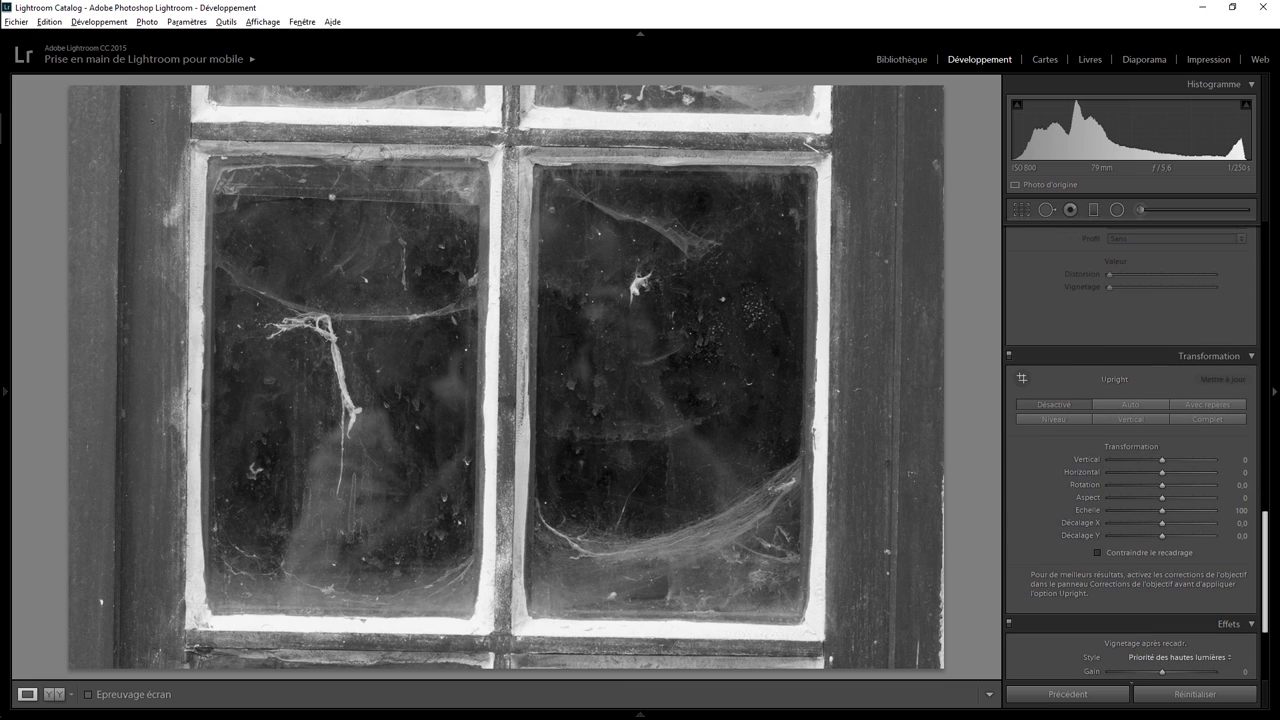
{"action": "left_click", "coordinate": [1201, 406]}
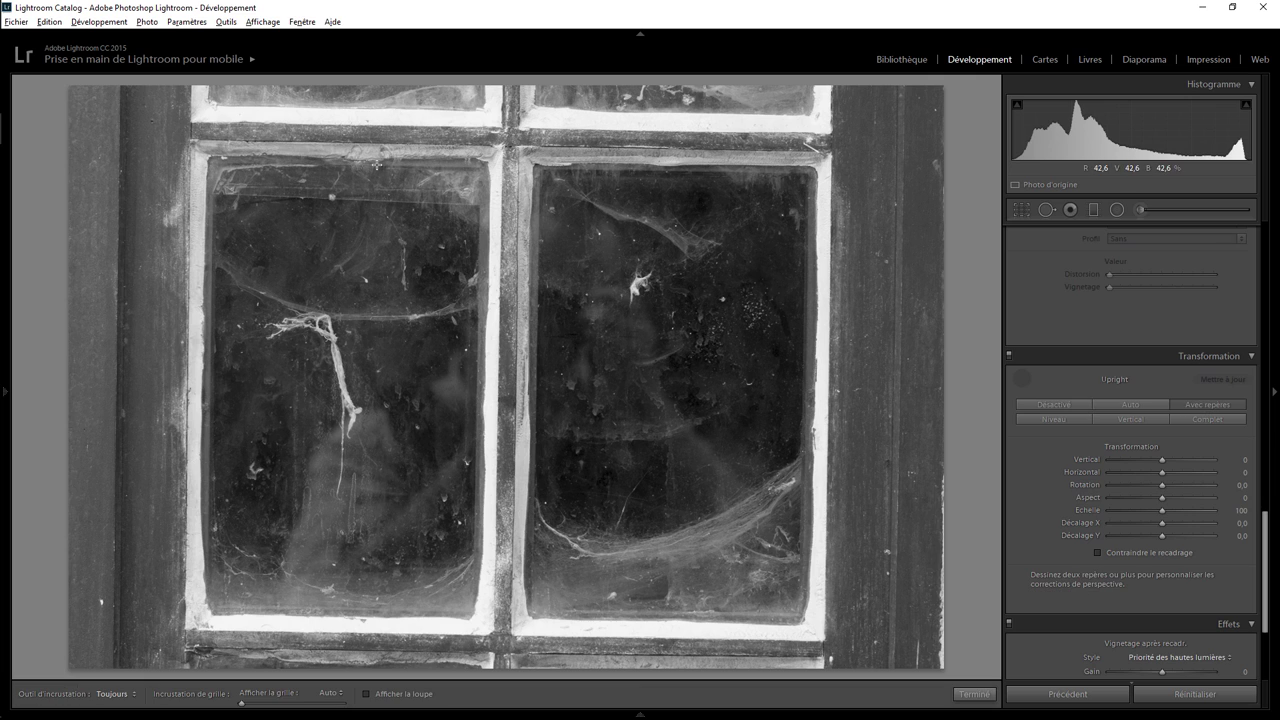
{"action": "mouse_move", "coordinate": [169, 136]}
{"action": "left_mouse_down"}
{"action": "mouse_move", "coordinate": [806, 161]}
{"action": "mouse_move", "coordinate": [901, 151]}
{"action": "left_mouse_up"}
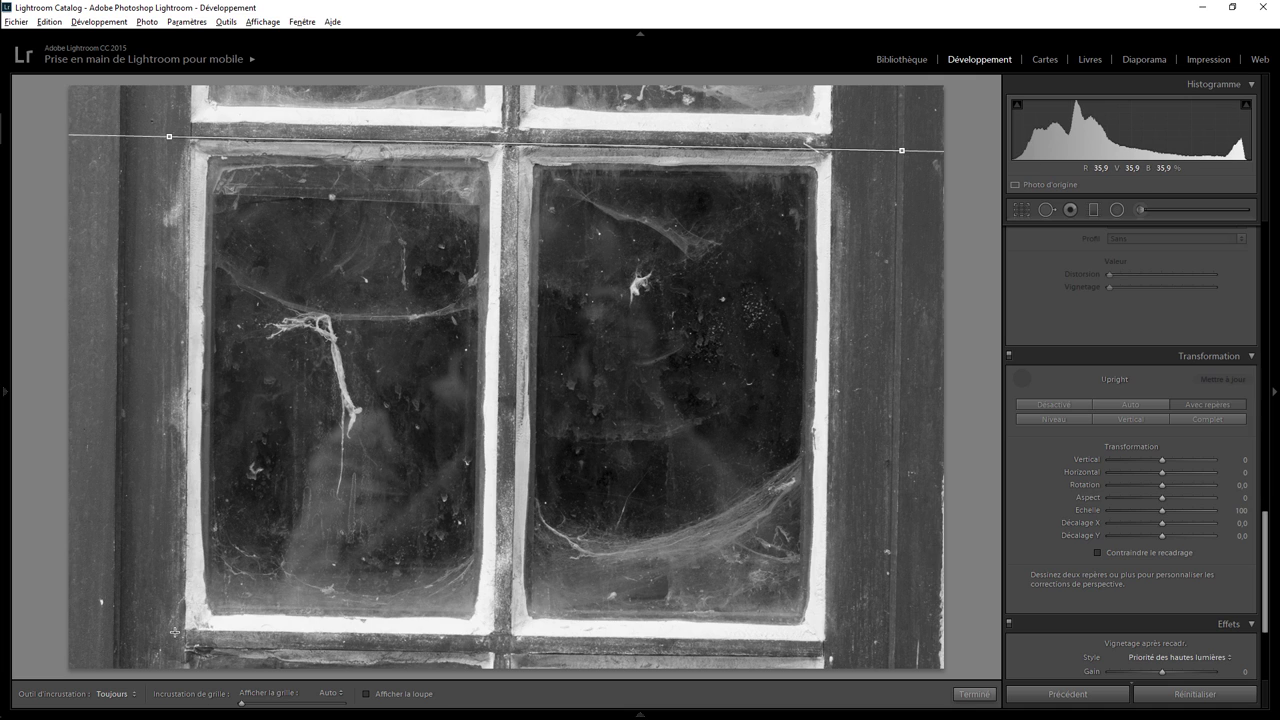
{"action": "left_click_drag", "start_coordinate": [175, 632], "coordinate": [862, 643]}
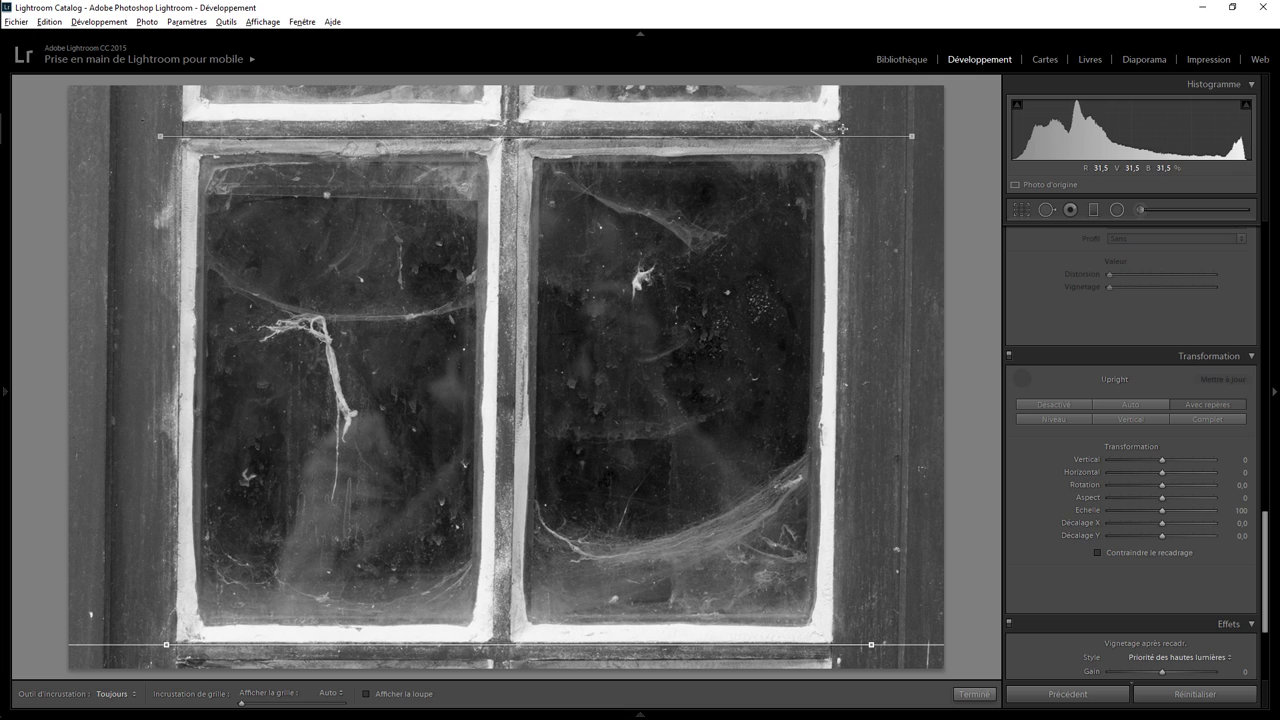
{"action": "left_click_drag", "start_coordinate": [843, 129], "coordinate": [840, 622]}
{"action": "left_click_drag", "start_coordinate": [178, 124], "coordinate": [173, 551]}
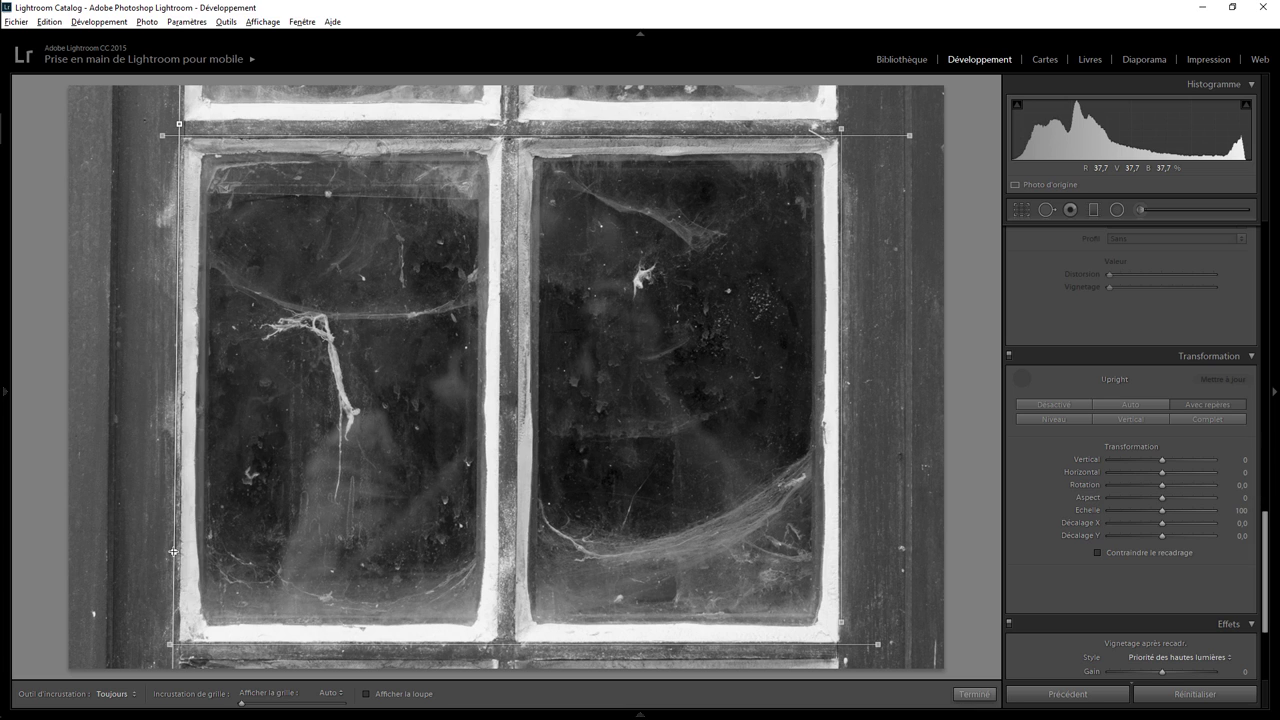
{"action": "left_click_drag", "start_coordinate": [173, 551], "coordinate": [172, 552]}
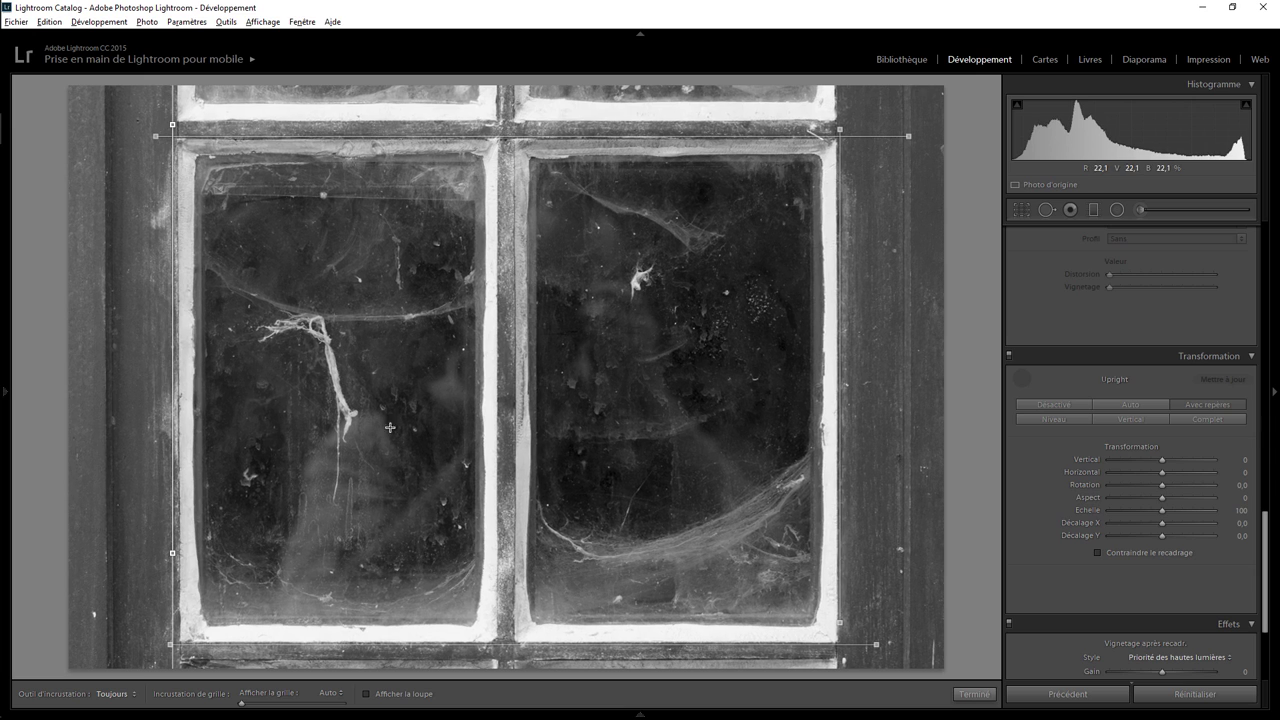
Crop tighter around the two glass panes, shift the photo left, and apply the crop.
{"action": "left_click", "coordinate": [1021, 209]}
{"action": "left_click_drag", "start_coordinate": [912, 105], "coordinate": [921, 104]}
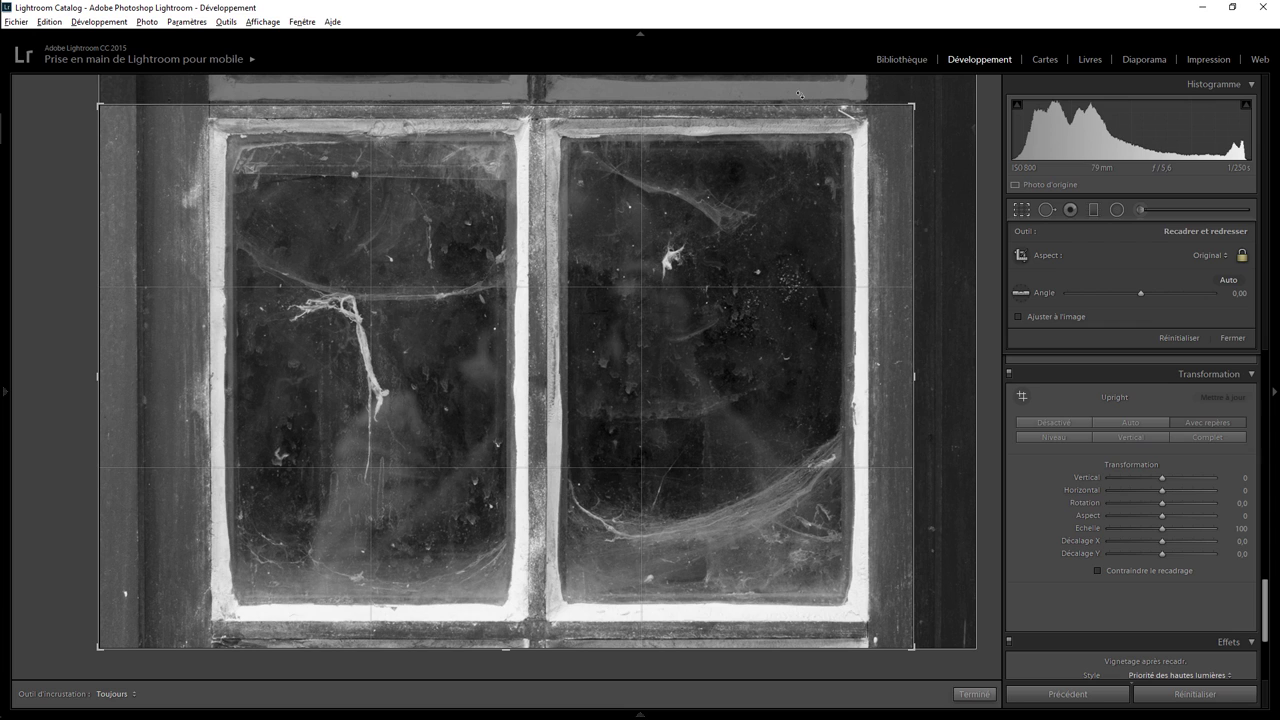
{"action": "left_click_drag", "start_coordinate": [100, 648], "coordinate": [111, 641]}
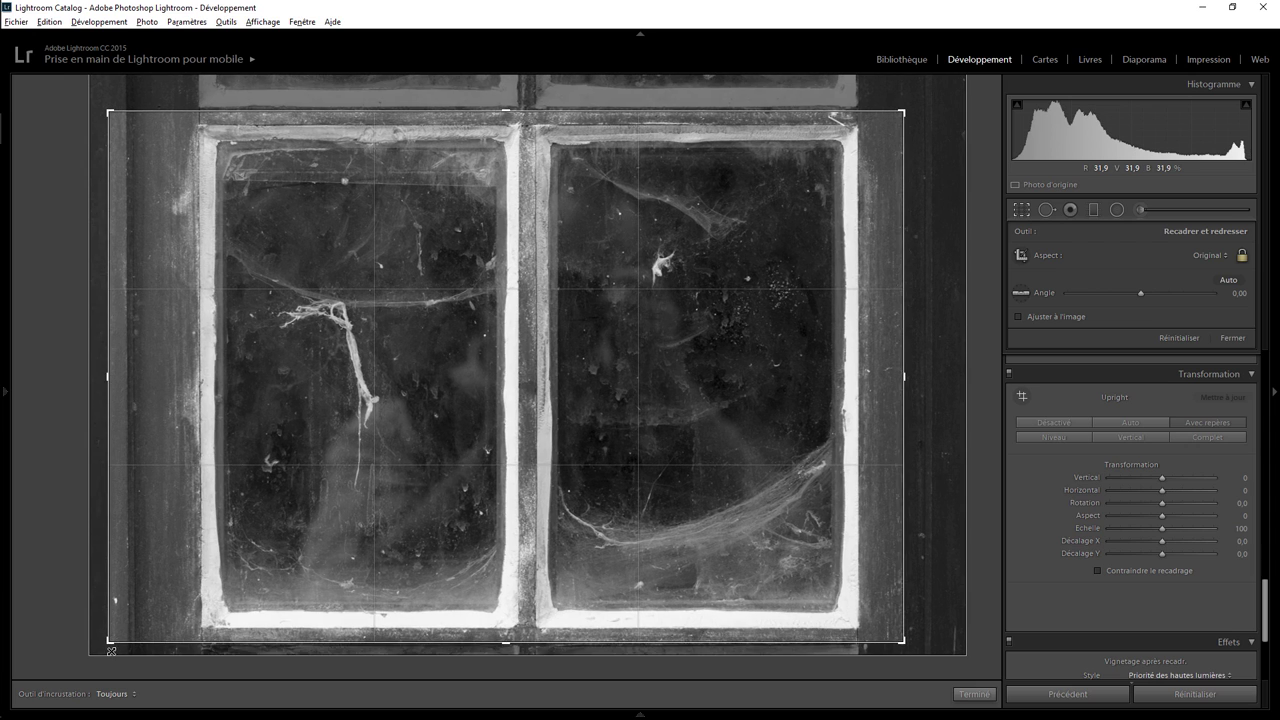
{"action": "left_click_drag", "start_coordinate": [555, 350], "coordinate": [536, 351]}
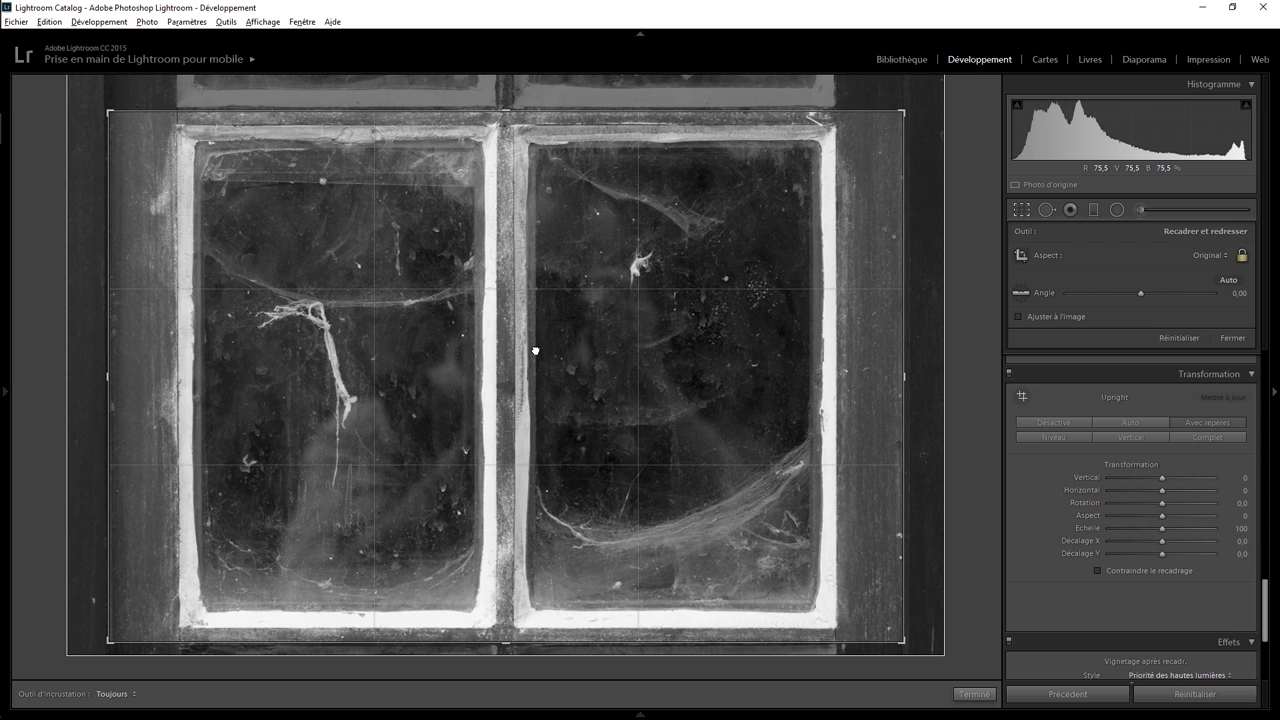
{"action": "left_click", "coordinate": [975, 694]}
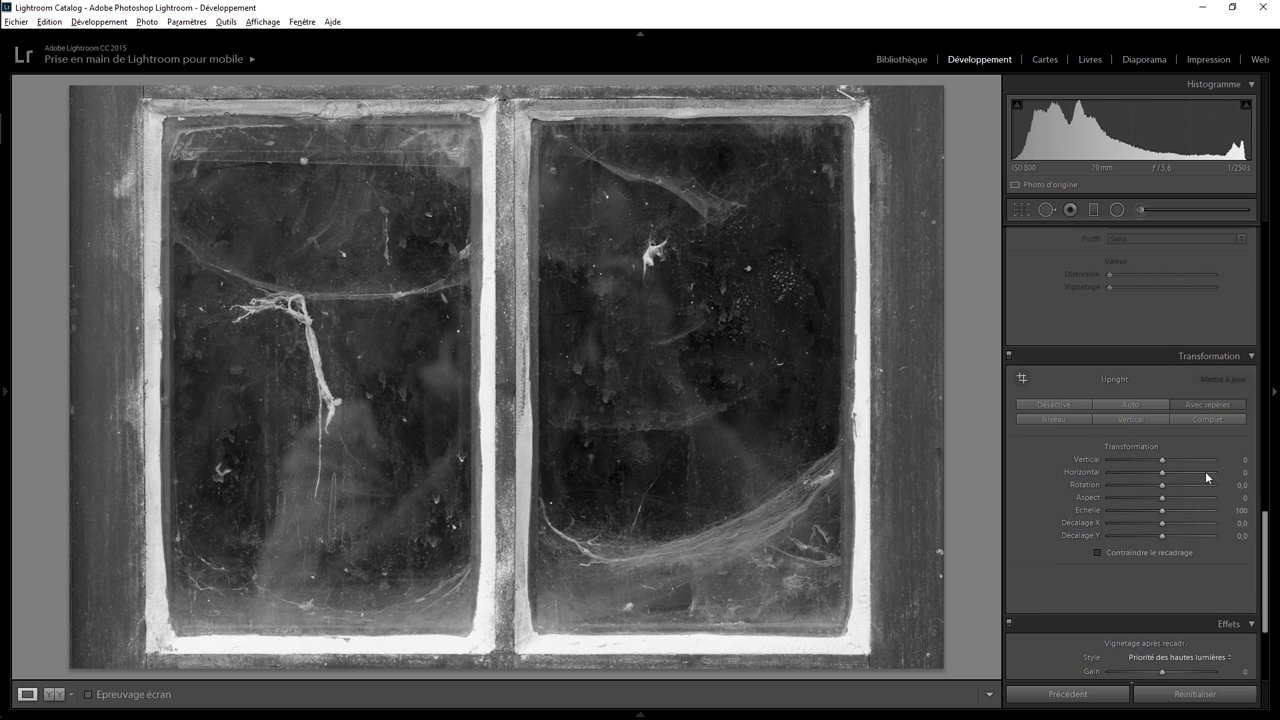
Set Contraste +78, Hautes lumières -100, Noirs -31 and Clarté +55 in Réglages de base.
{"action": "left_click_drag", "start_coordinate": [1266, 525], "coordinate": [1266, 255]}
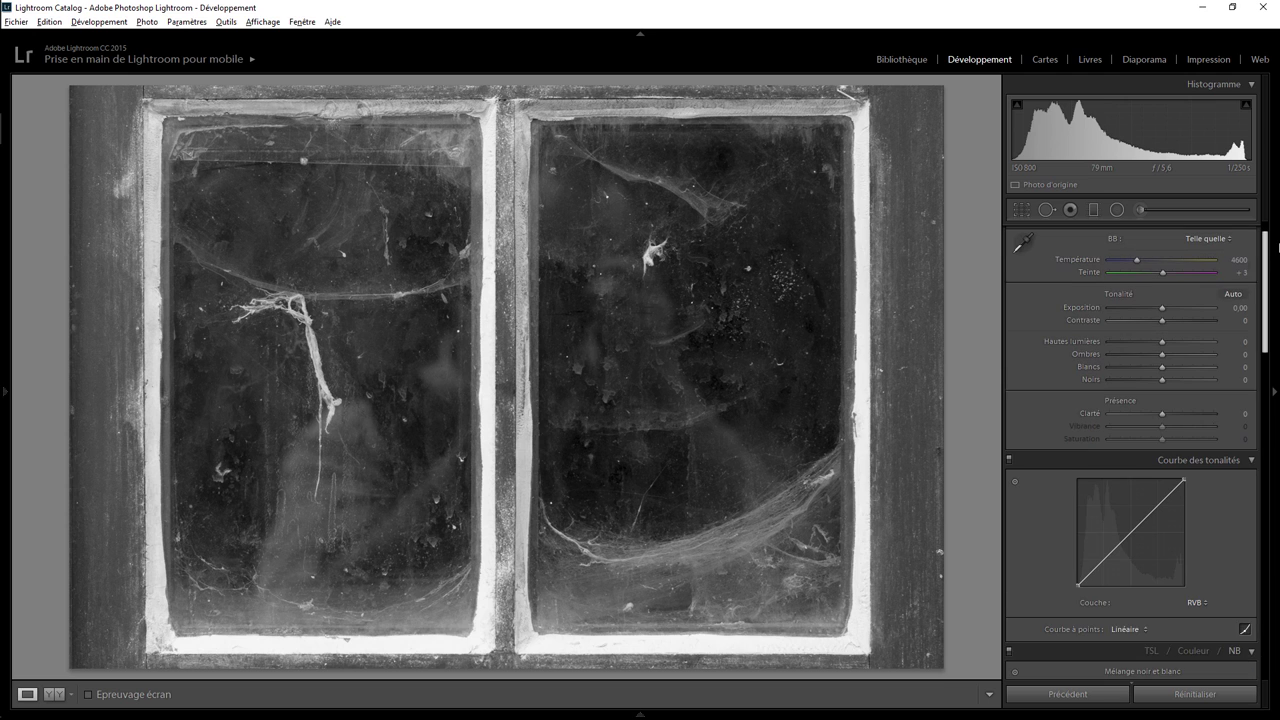
{"action": "left_click_drag", "start_coordinate": [1164, 320], "coordinate": [1202, 321]}
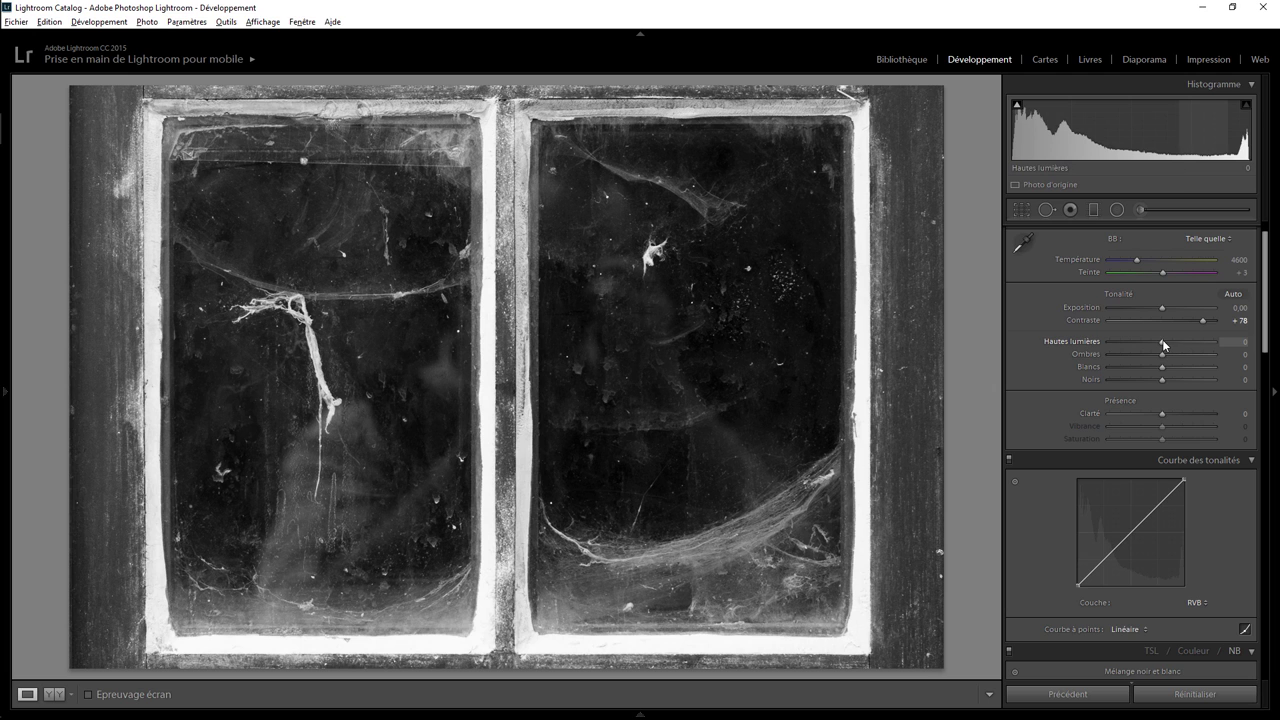
{"action": "mouse_move", "coordinate": [1162, 341]}
{"action": "left_mouse_down"}
{"action": "mouse_move", "coordinate": [1094, 344]}
{"action": "mouse_move", "coordinate": [1131, 340]}
{"action": "mouse_move", "coordinate": [1112, 340]}
{"action": "left_mouse_up"}
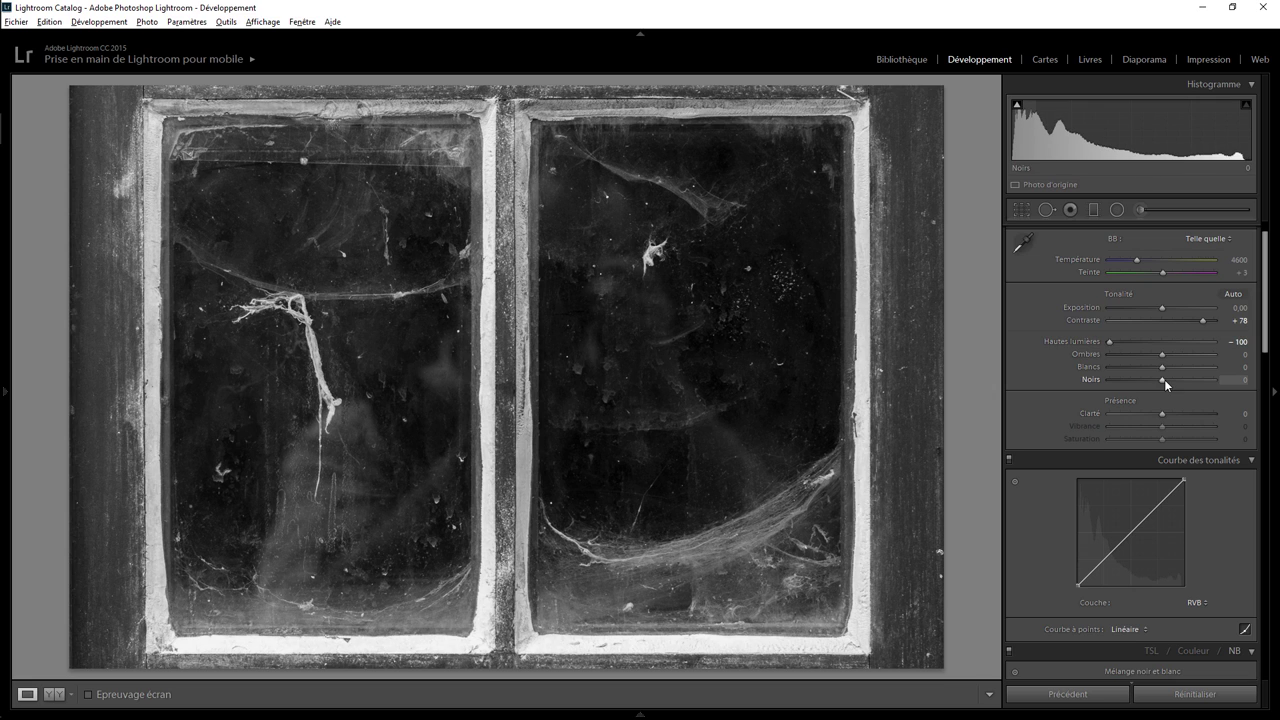
{"action": "mouse_move", "coordinate": [1162, 379]}
{"action": "left_mouse_down"}
{"action": "mouse_move", "coordinate": [1146, 376]}
{"action": "mouse_move", "coordinate": [1166, 413]}
{"action": "mouse_move", "coordinate": [1191, 412]}
{"action": "left_mouse_up"}
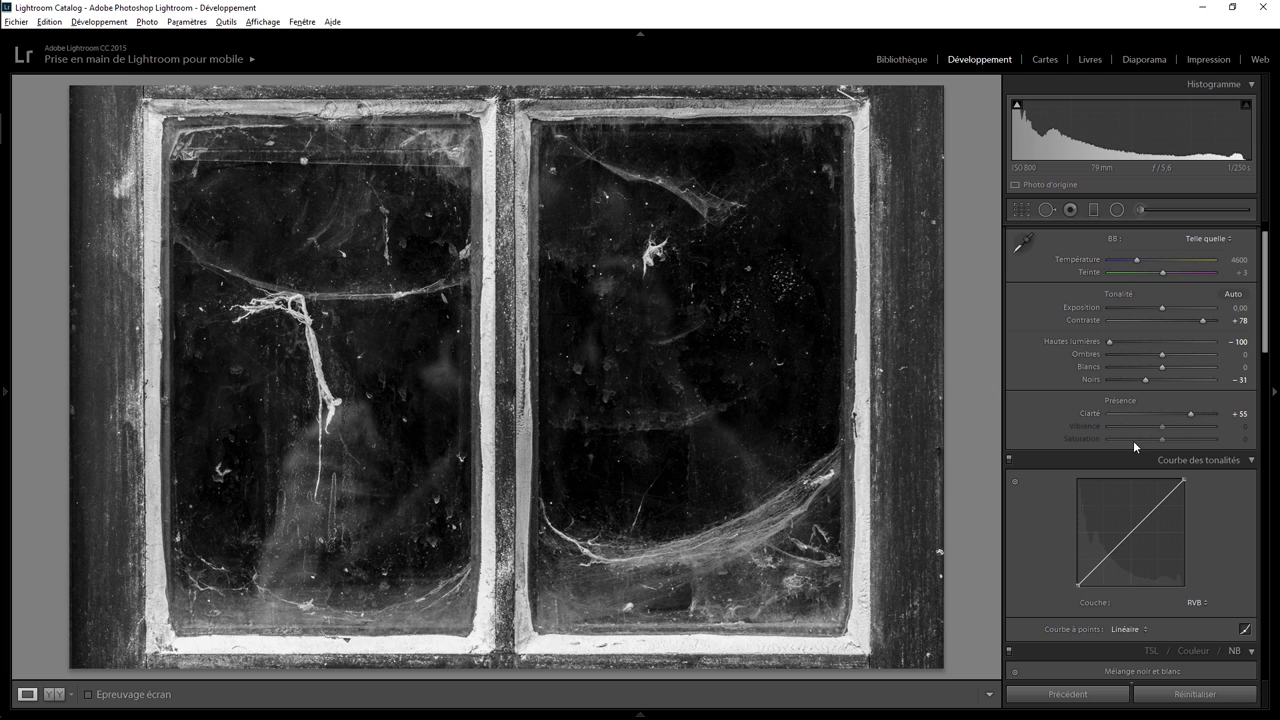
Paint an adjustment brush with Ombres -76 and size 14 over the panes, checking pins with H, then apply.
{"action": "left_click", "coordinate": [1141, 210]}
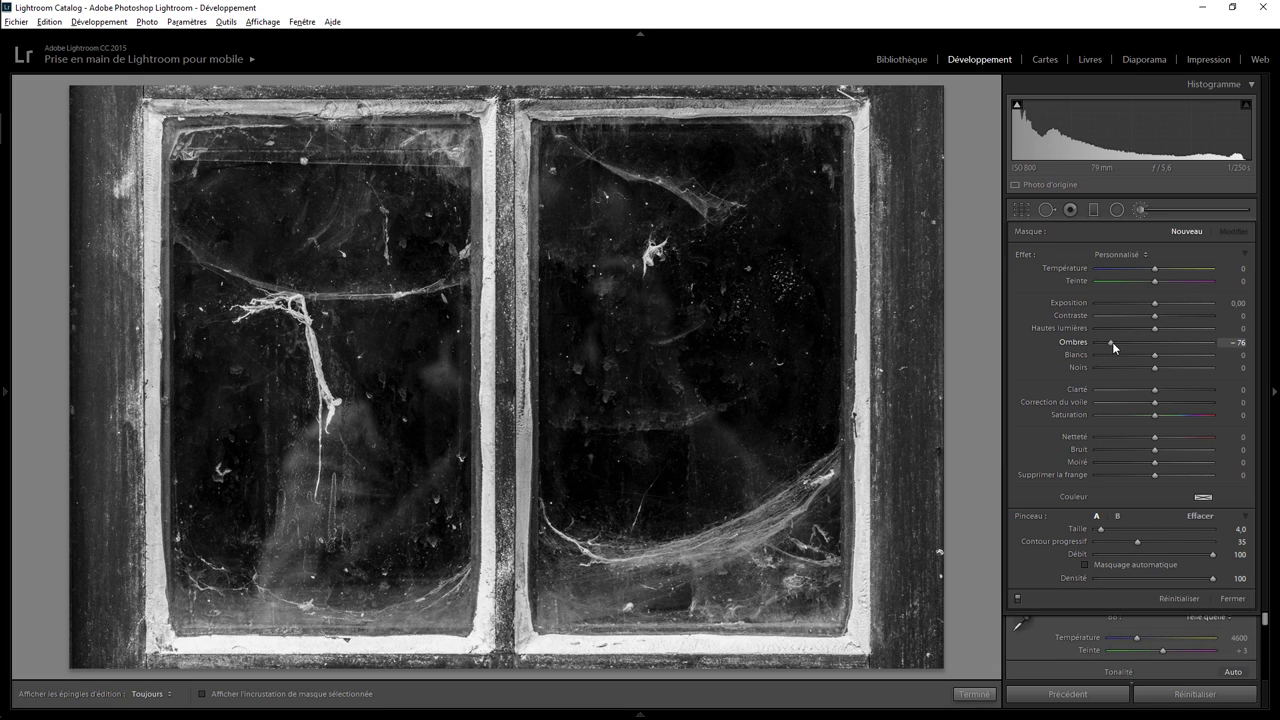
{"action": "scroll", "coordinate": [612, 222], "scroll_direction": "up", "scroll_amount": 4}
{"action": "scroll", "coordinate": [612, 222], "scroll_direction": "up", "scroll_amount": 6}
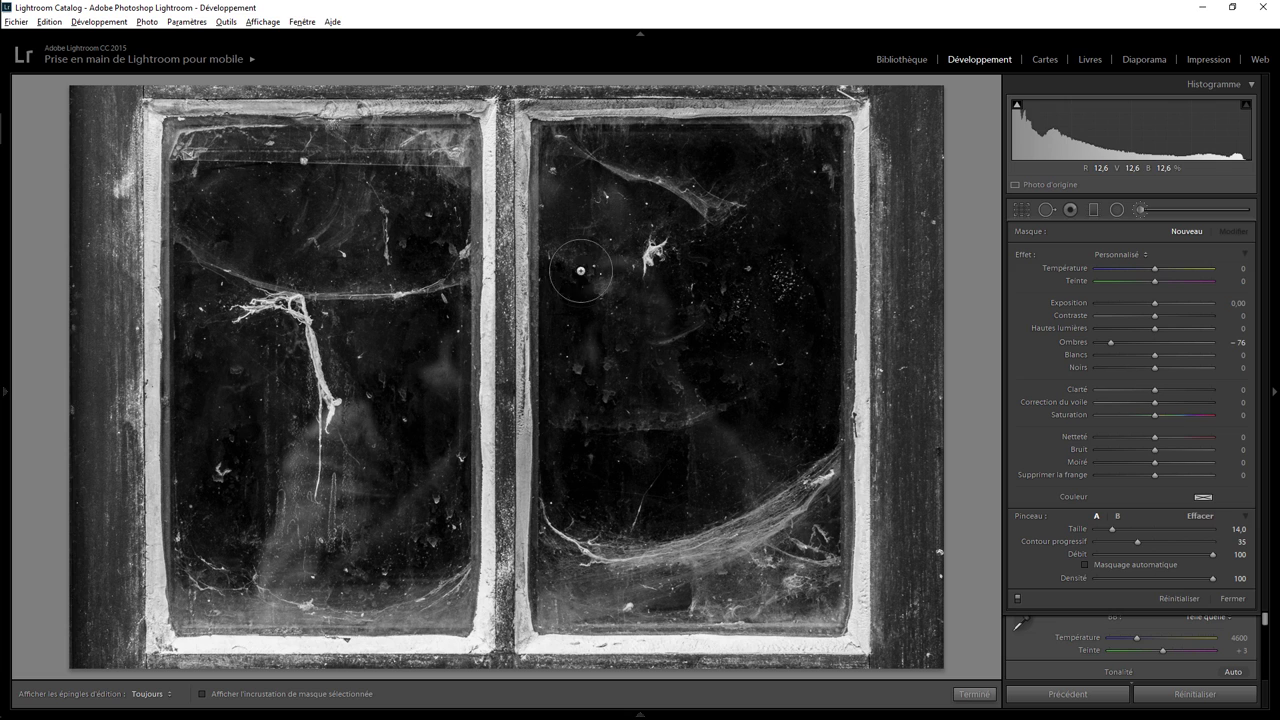
{"action": "key", "text": "h"}
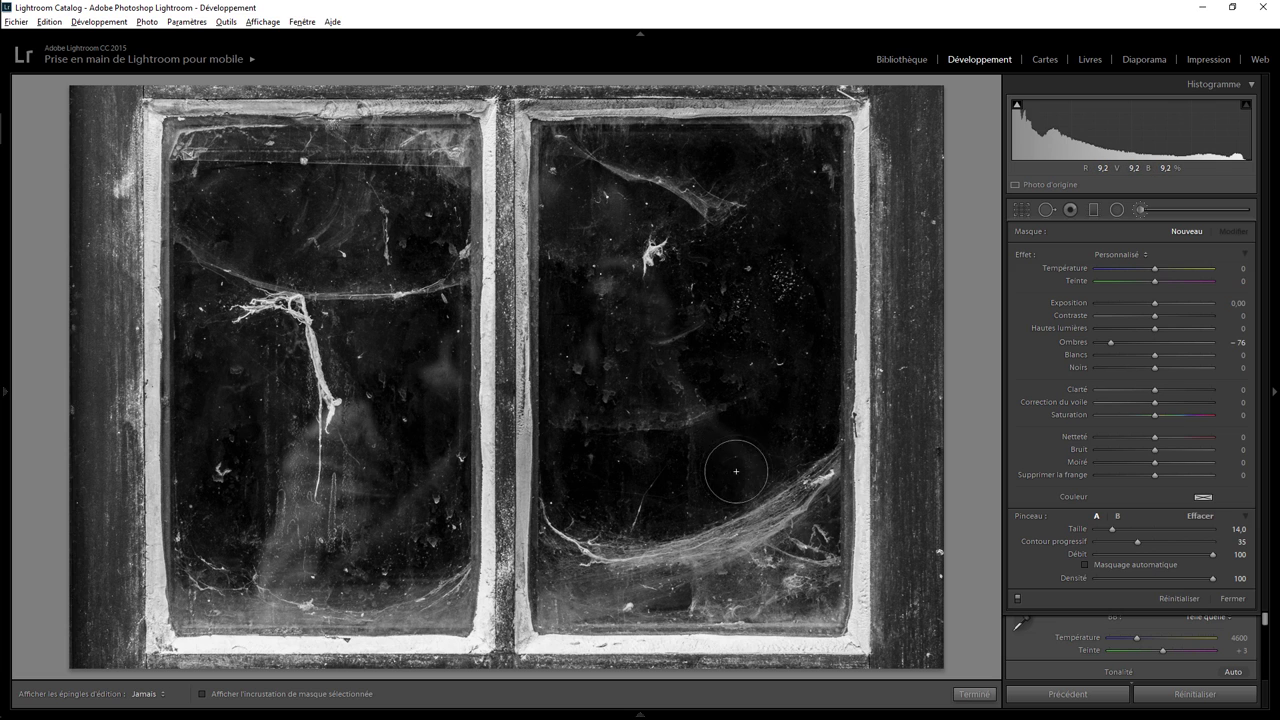
{"action": "key", "text": "h"}
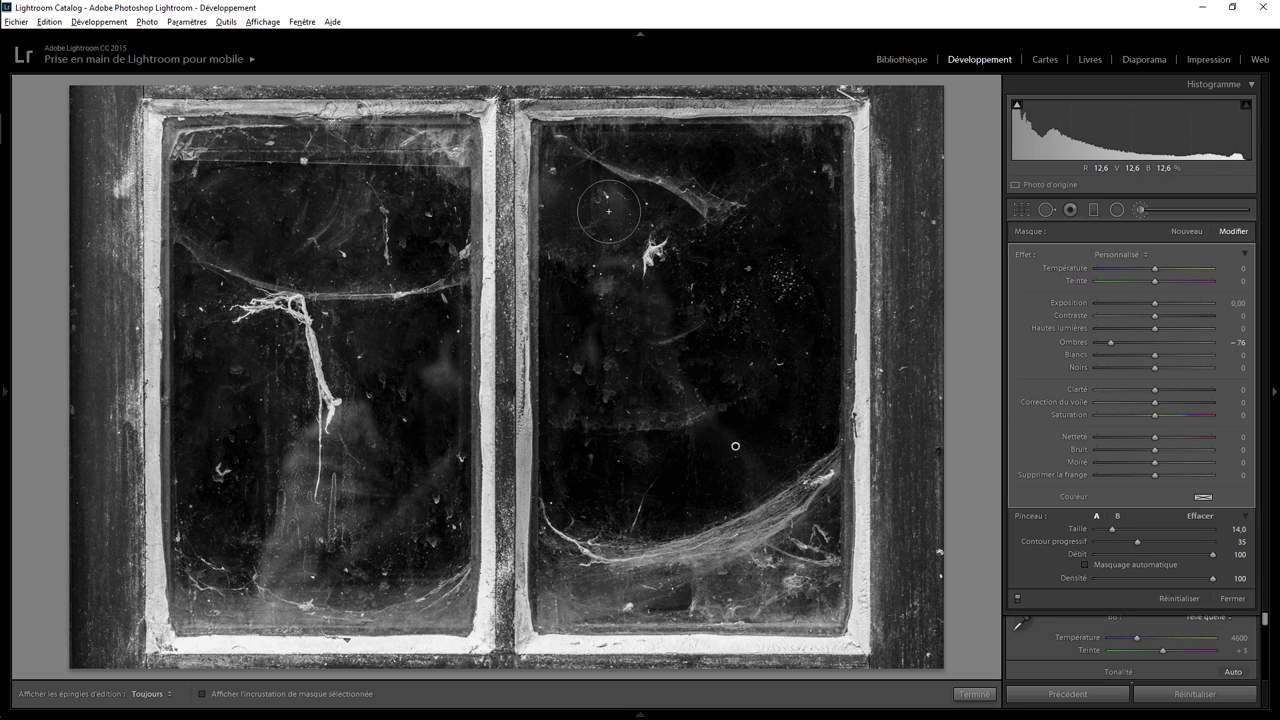
{"action": "key", "text": "h"}
{"action": "key", "text": "h"}
{"action": "key", "text": "h"}
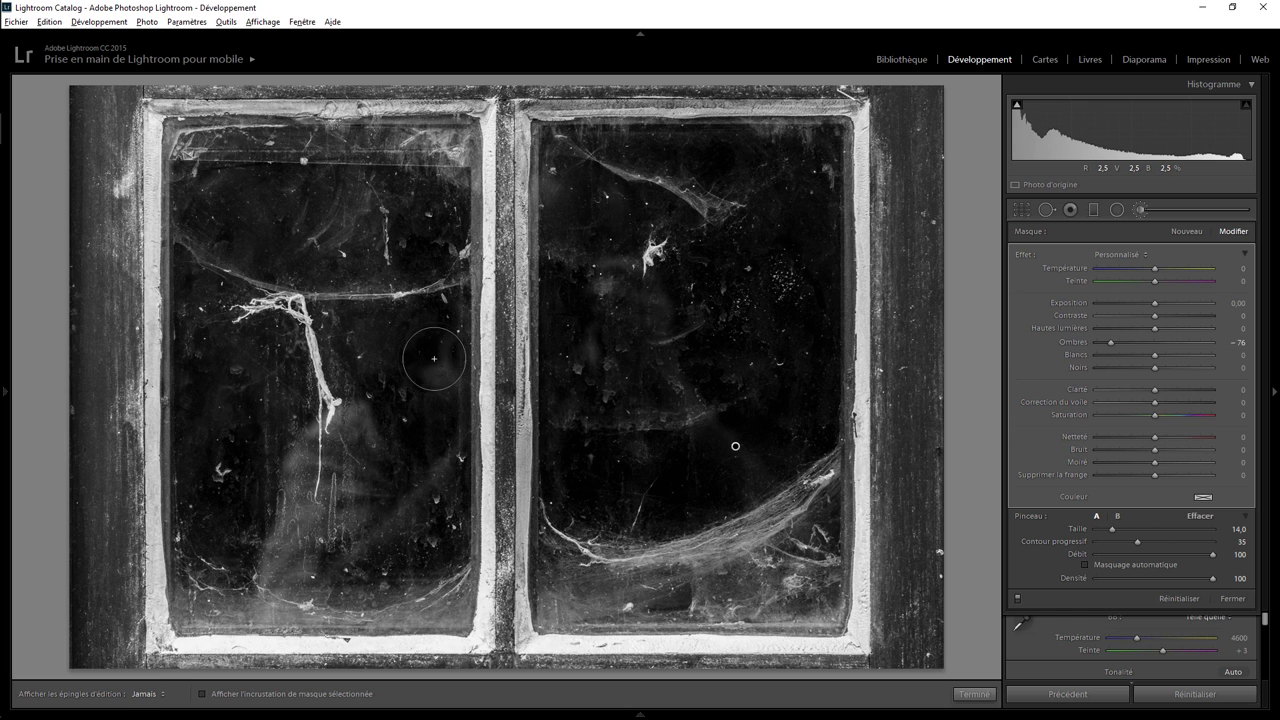
{"action": "key", "text": "h"}
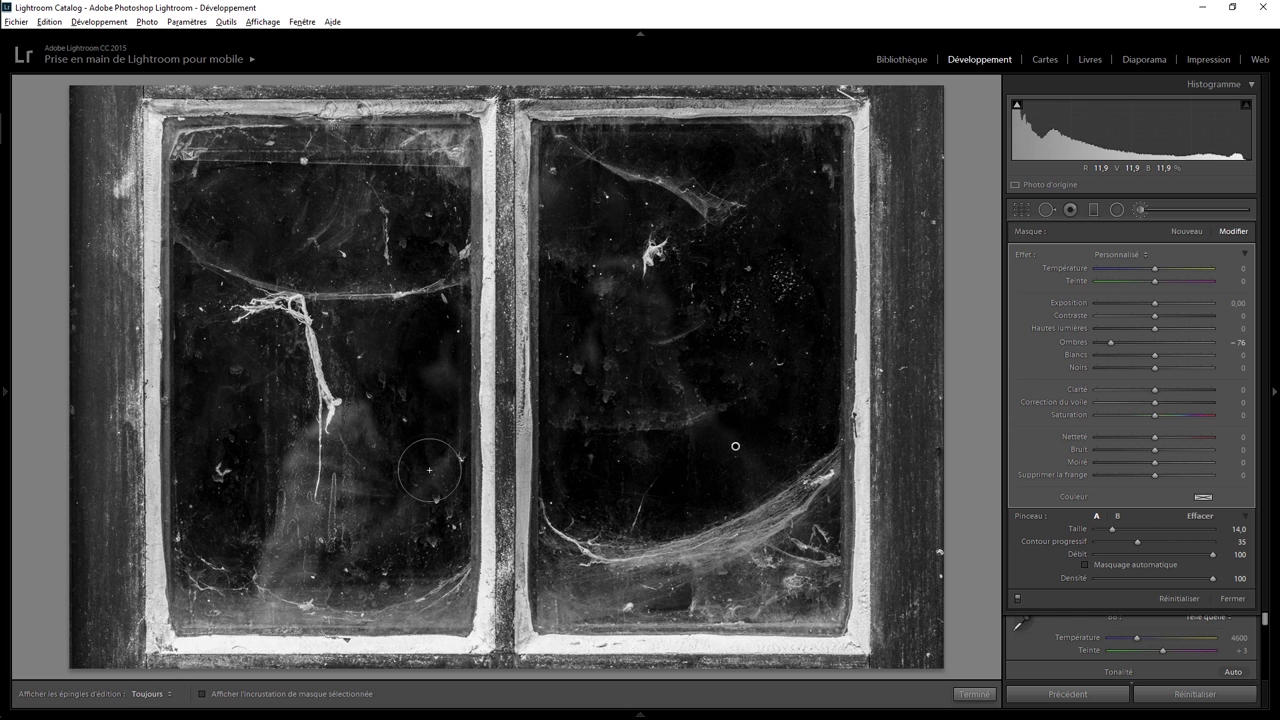
{"action": "key", "text": "h"}
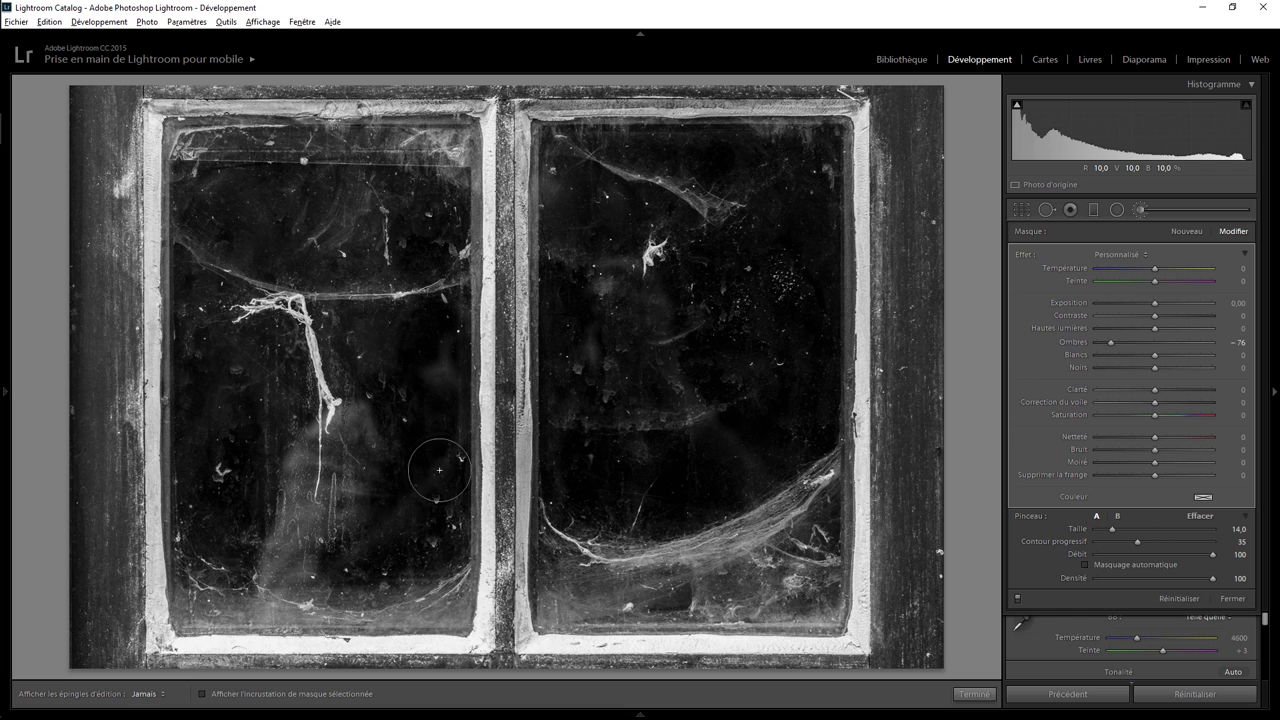
{"action": "key", "text": "h"}
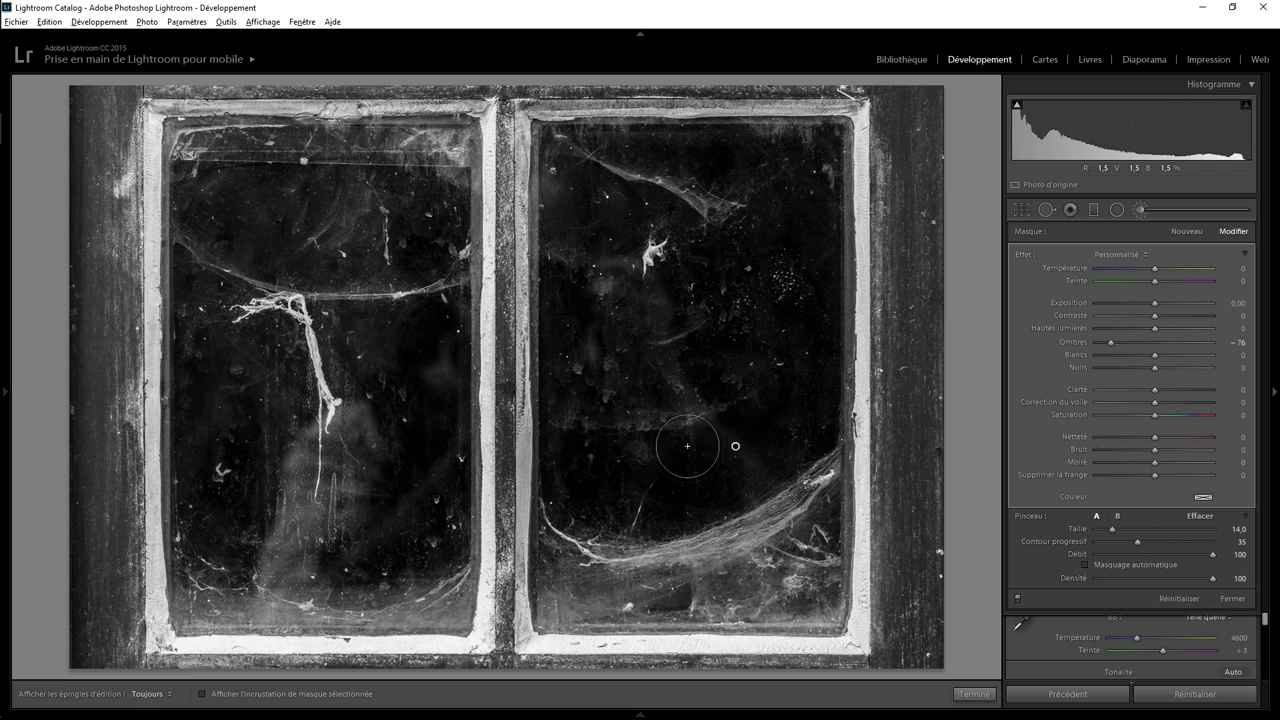
{"action": "key", "text": "h"}
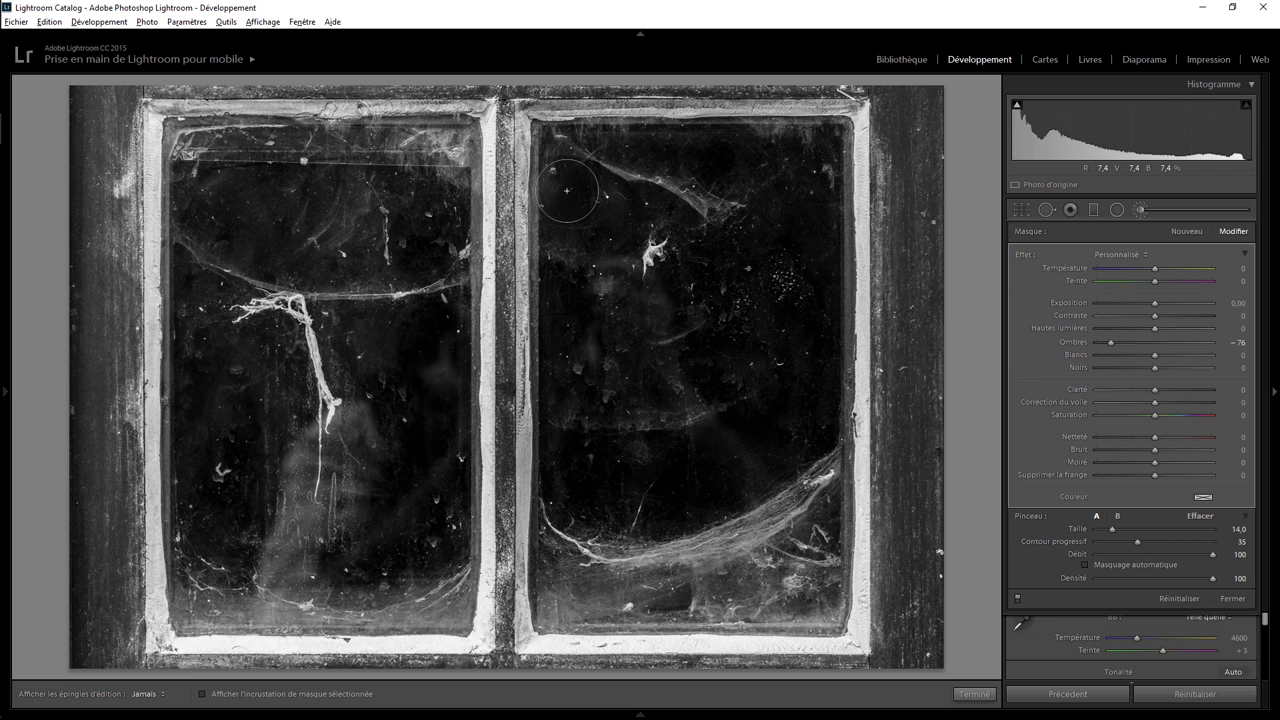
{"action": "key", "text": "h"}
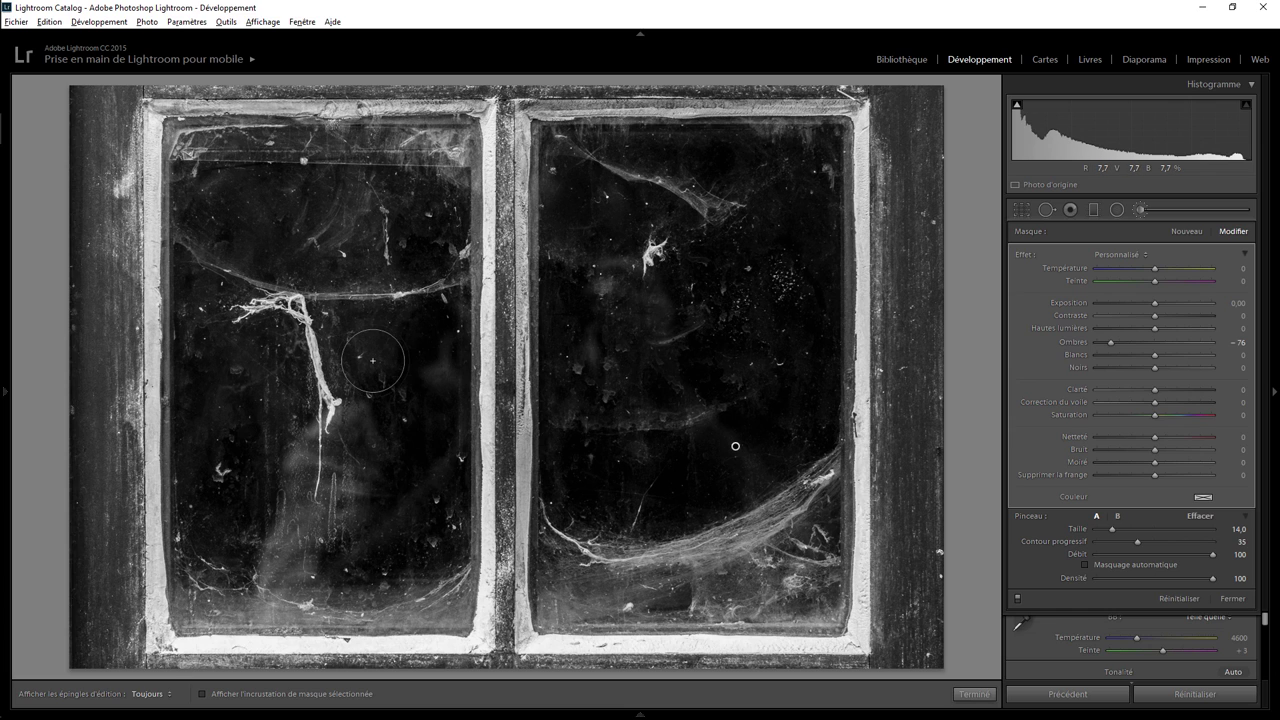
{"action": "left_click", "coordinate": [975, 693]}
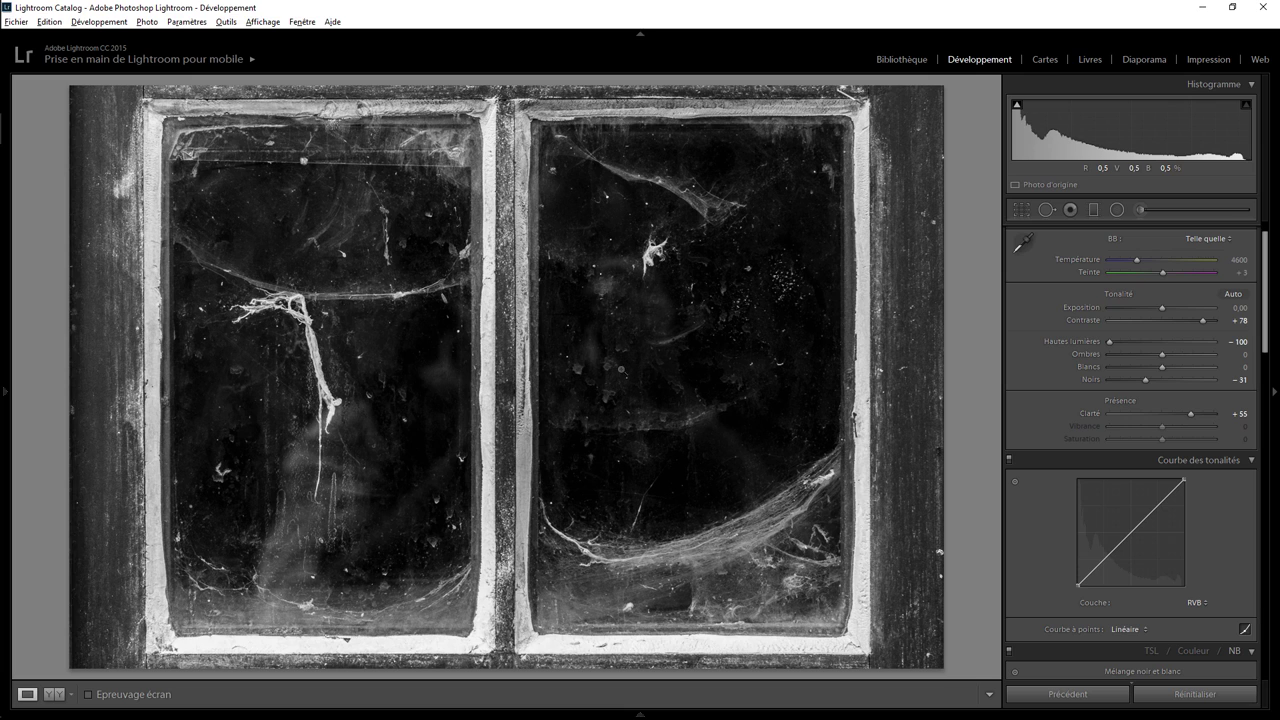
Send the photo to Photoshop via Modifier dans > Adobe Photoshop CC 2015.5.
{"action": "right_click", "coordinate": [566, 312]}
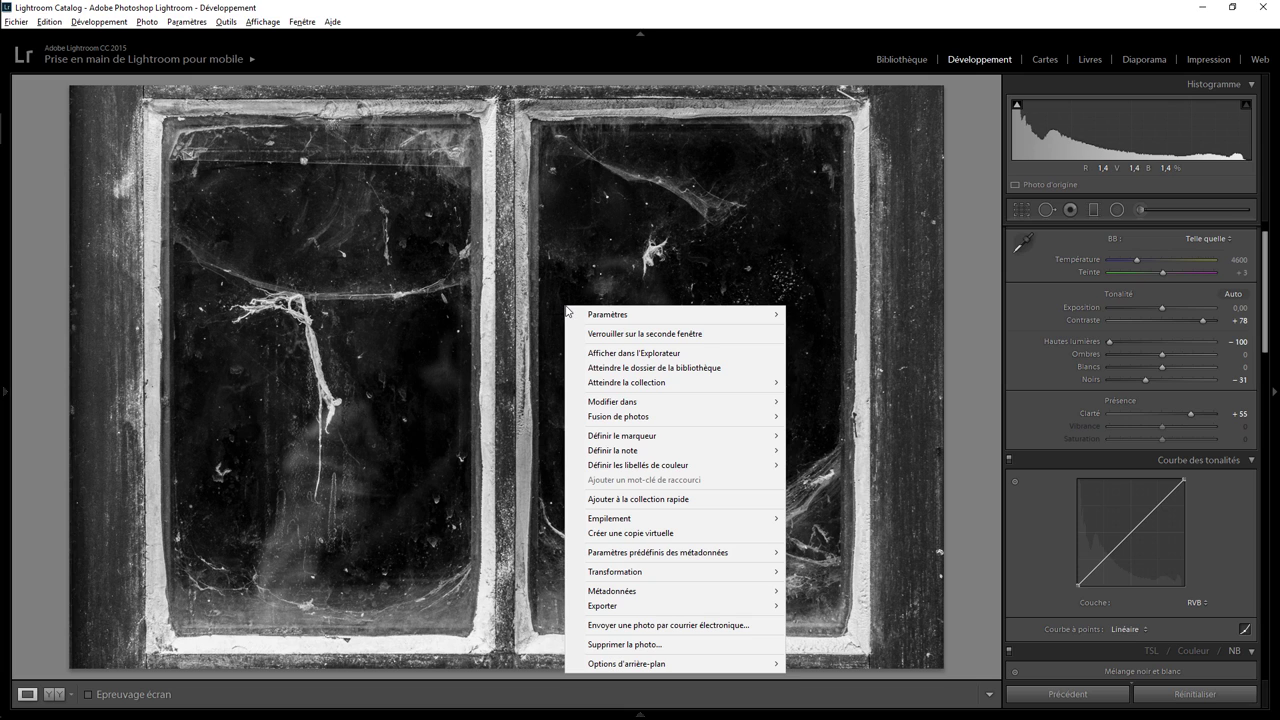
{"action": "mouse_move", "coordinate": [660, 401]}
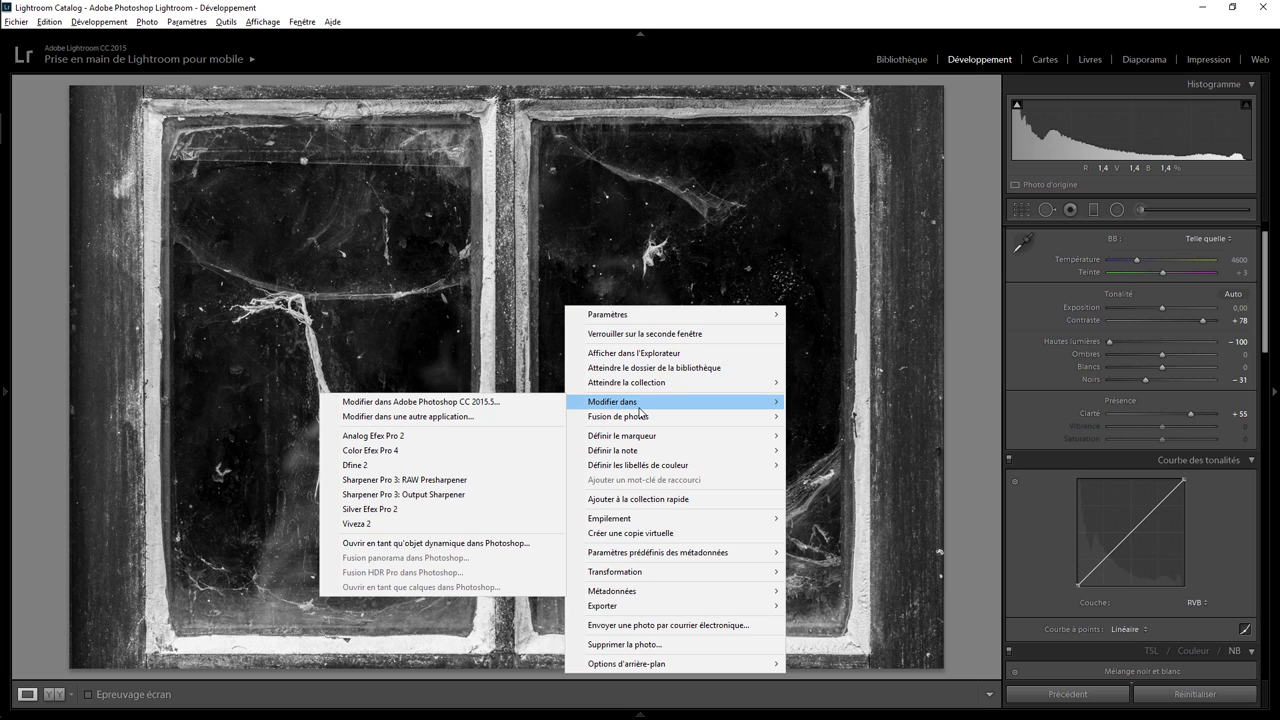
{"action": "left_click", "coordinate": [518, 402]}
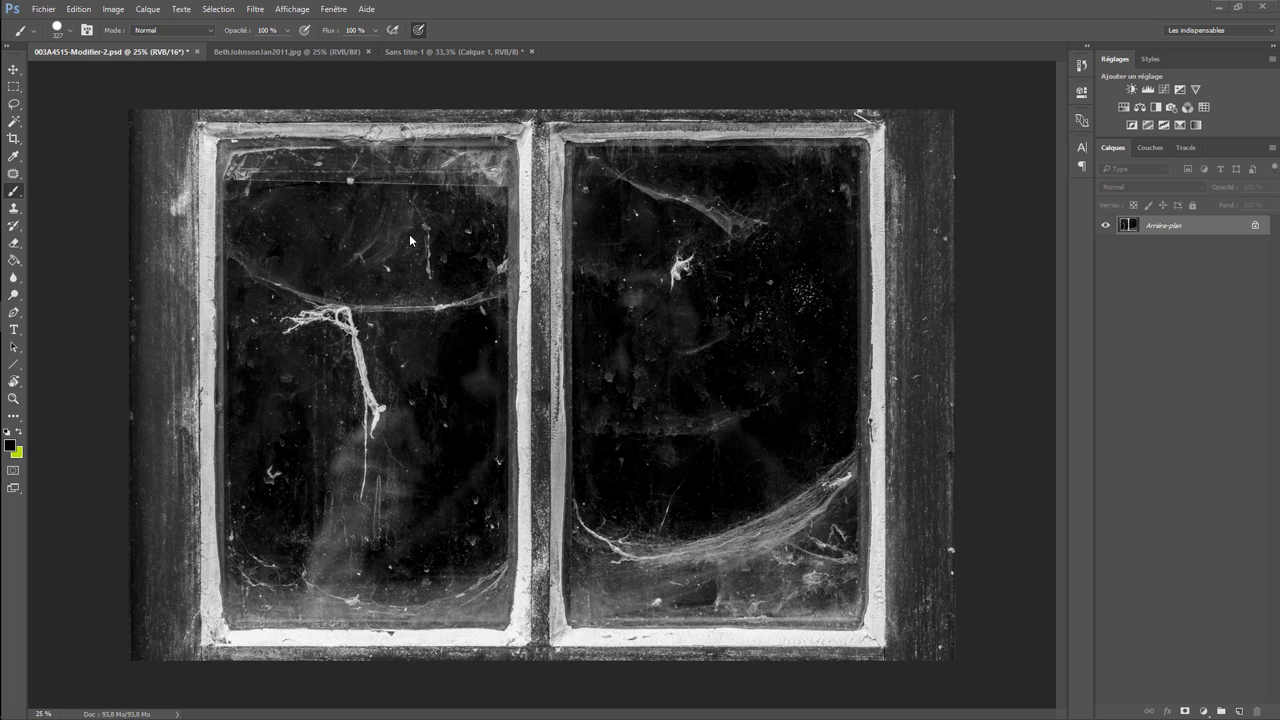
Review the handprint, portrait and window documents, settling on the handprint scan and its Image > Réglages menu.
{"action": "left_click", "coordinate": [295, 51]}
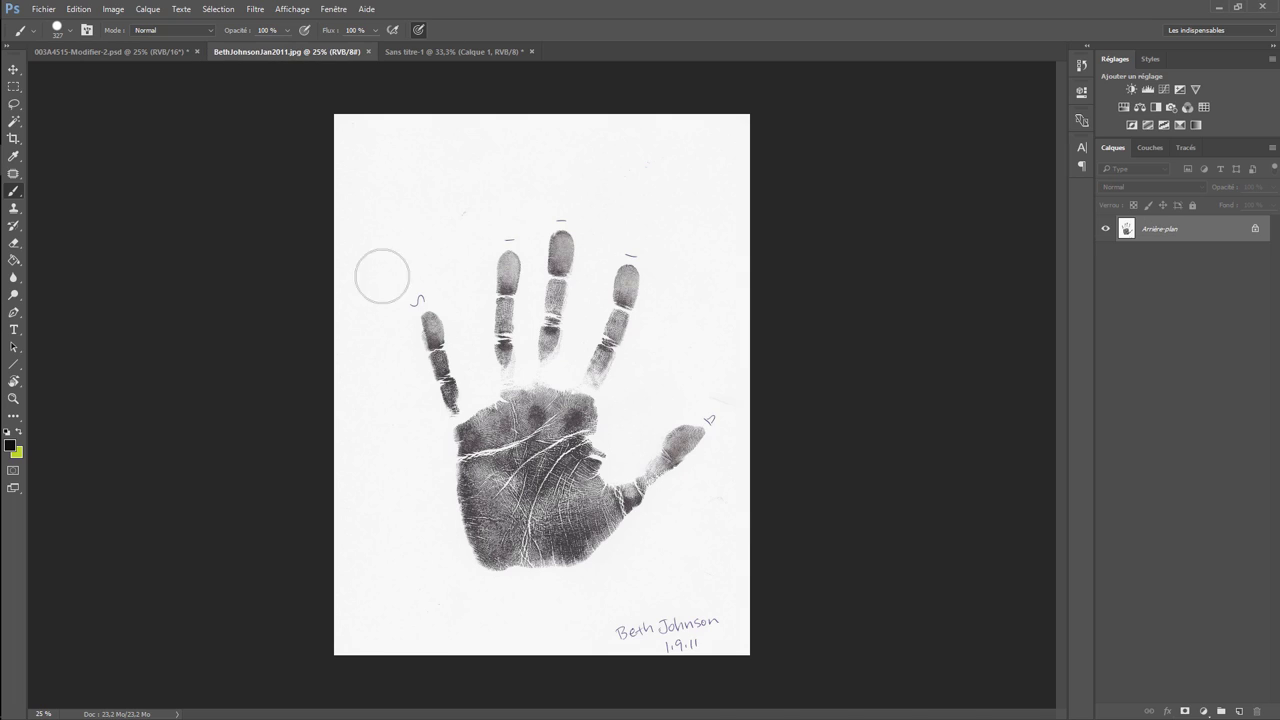
{"action": "left_click", "coordinate": [432, 54]}
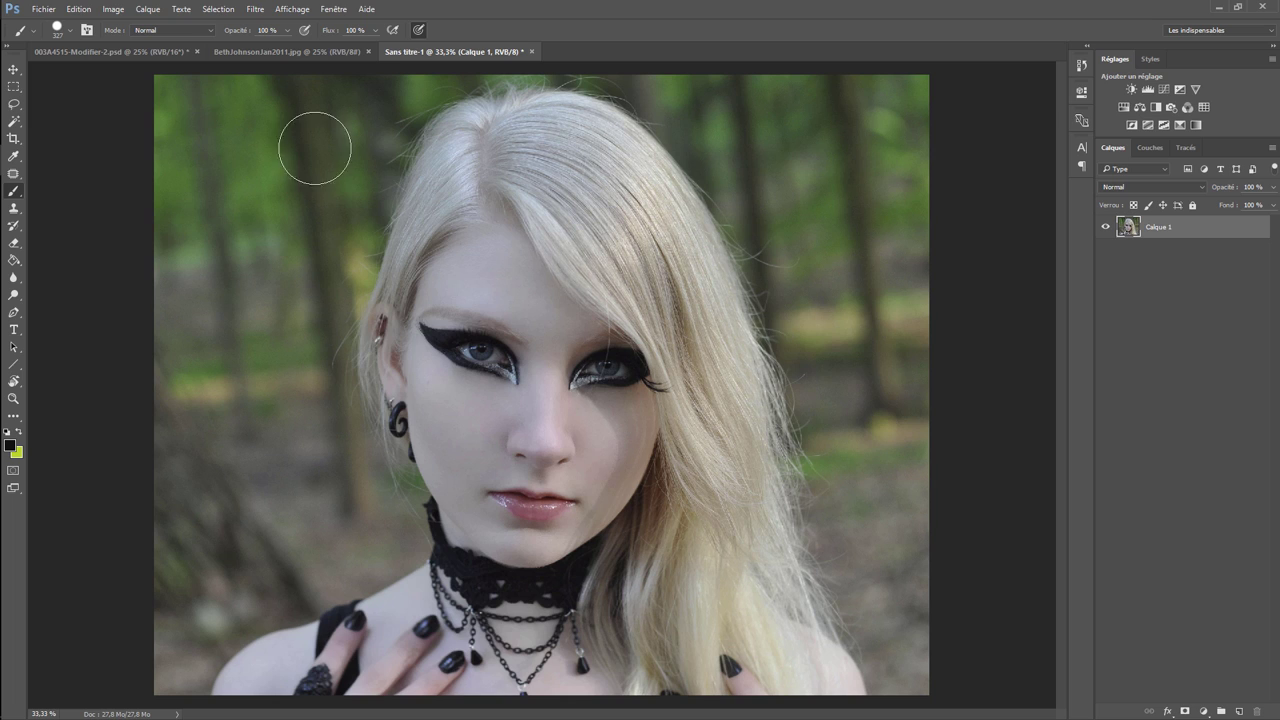
{"action": "left_click", "coordinate": [170, 53]}
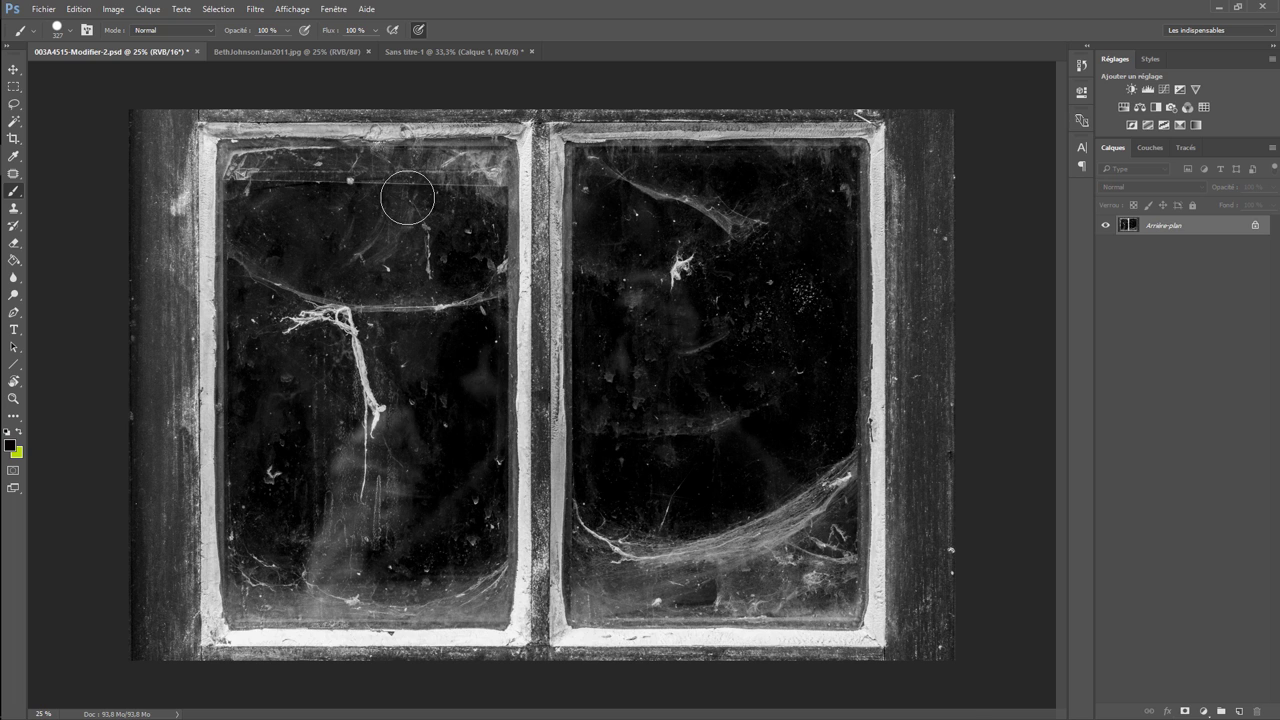
{"action": "left_click", "coordinate": [306, 56]}
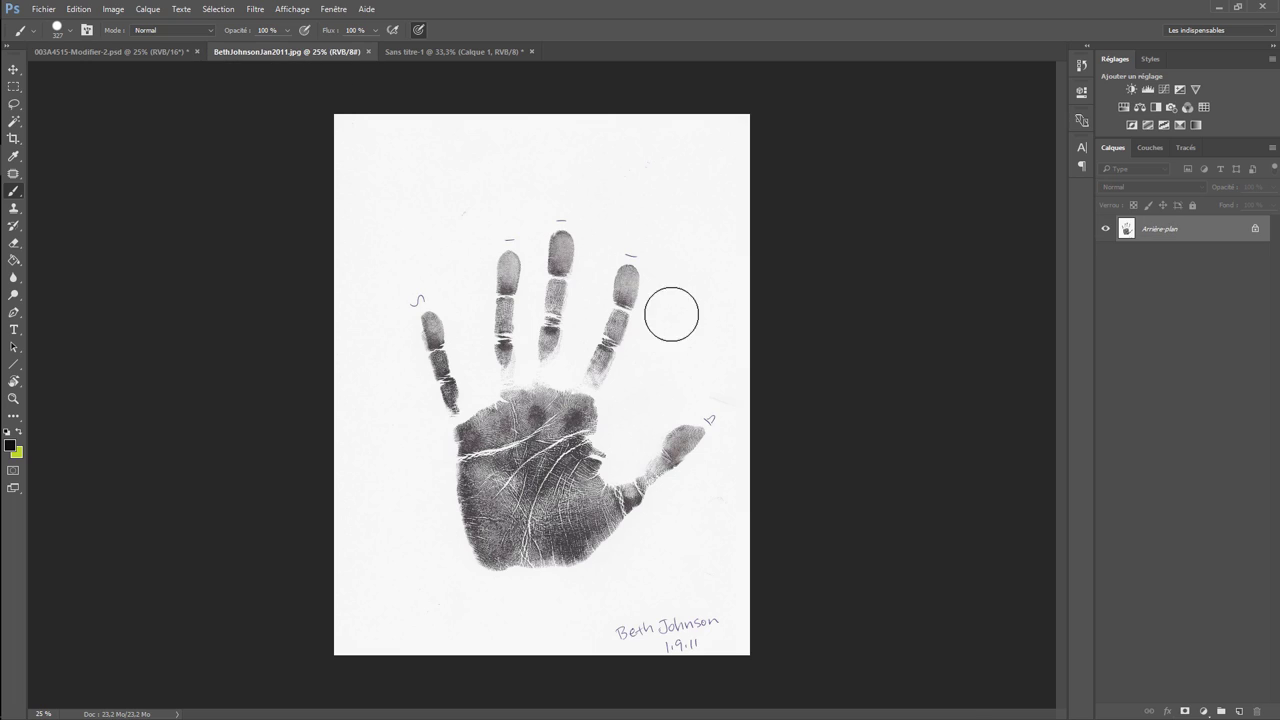
{"action": "left_click", "coordinate": [115, 10]}
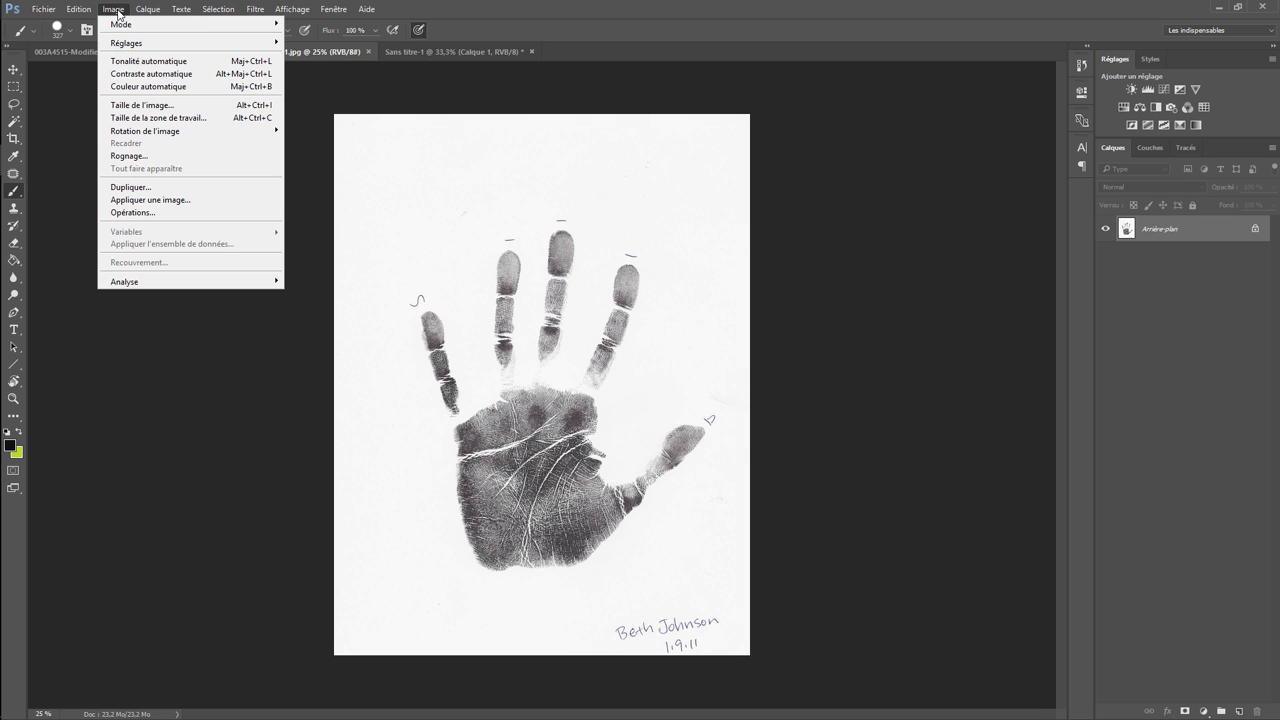
{"action": "mouse_move", "coordinate": [126, 43]}
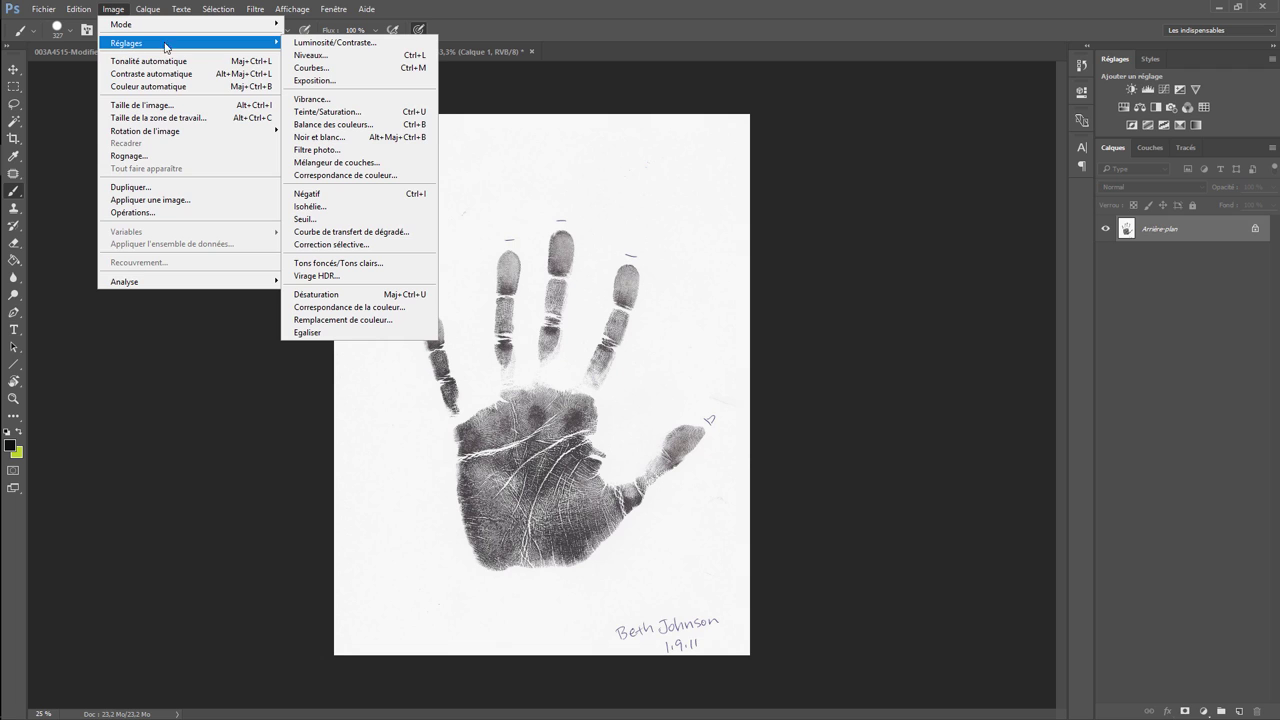
Invert the handprint with Négatif and lasso a loose selection around the hand.
{"action": "left_click", "coordinate": [337, 193]}
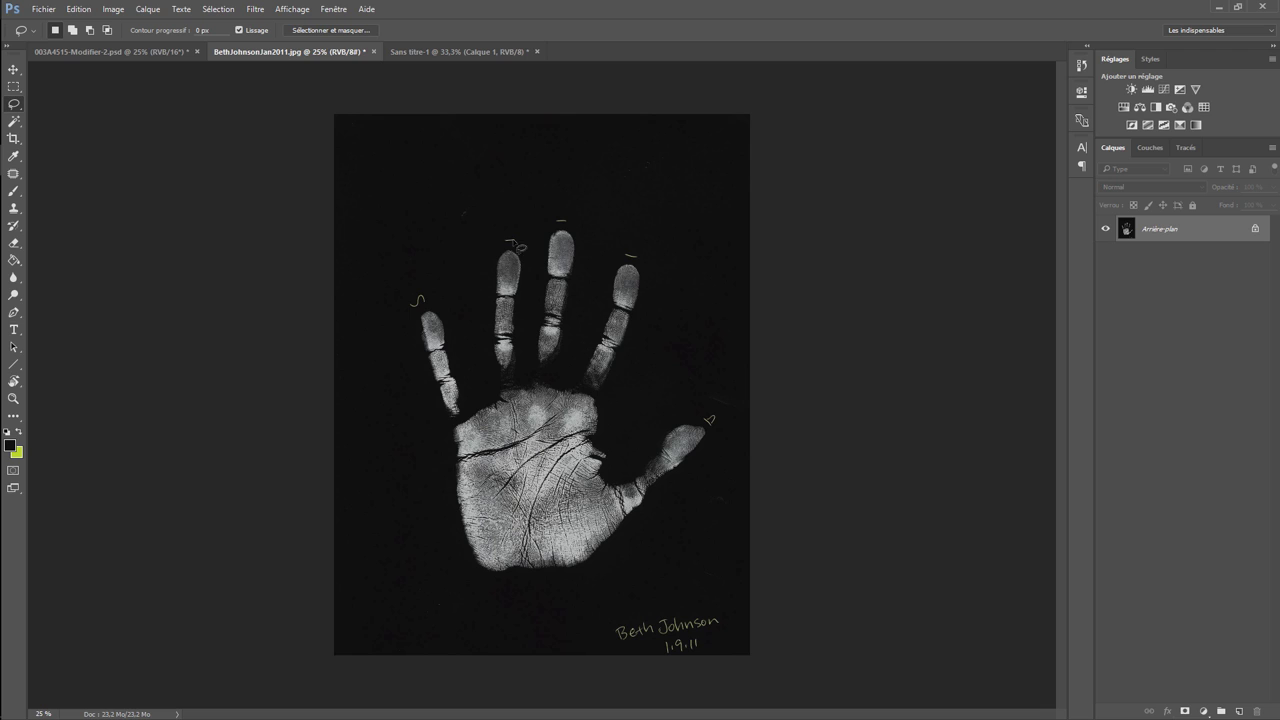
{"action": "mouse_move", "coordinate": [498, 247]}
{"action": "left_mouse_down"}
{"action": "mouse_move", "coordinate": [558, 231]}
{"action": "mouse_move", "coordinate": [656, 274]}
{"action": "mouse_move", "coordinate": [707, 388]}
{"action": "mouse_move", "coordinate": [712, 515]}
{"action": "mouse_move", "coordinate": [534, 622]}
{"action": "mouse_move", "coordinate": [415, 480]}
{"action": "mouse_move", "coordinate": [409, 329]}
{"action": "mouse_move", "coordinate": [490, 264]}
{"action": "left_mouse_up"}
Paste the hand into the window photo as a new layer with Eclaircir blend mode.
{"action": "left_click", "coordinate": [136, 52]}
{"action": "key", "text": "ctrl+v"}
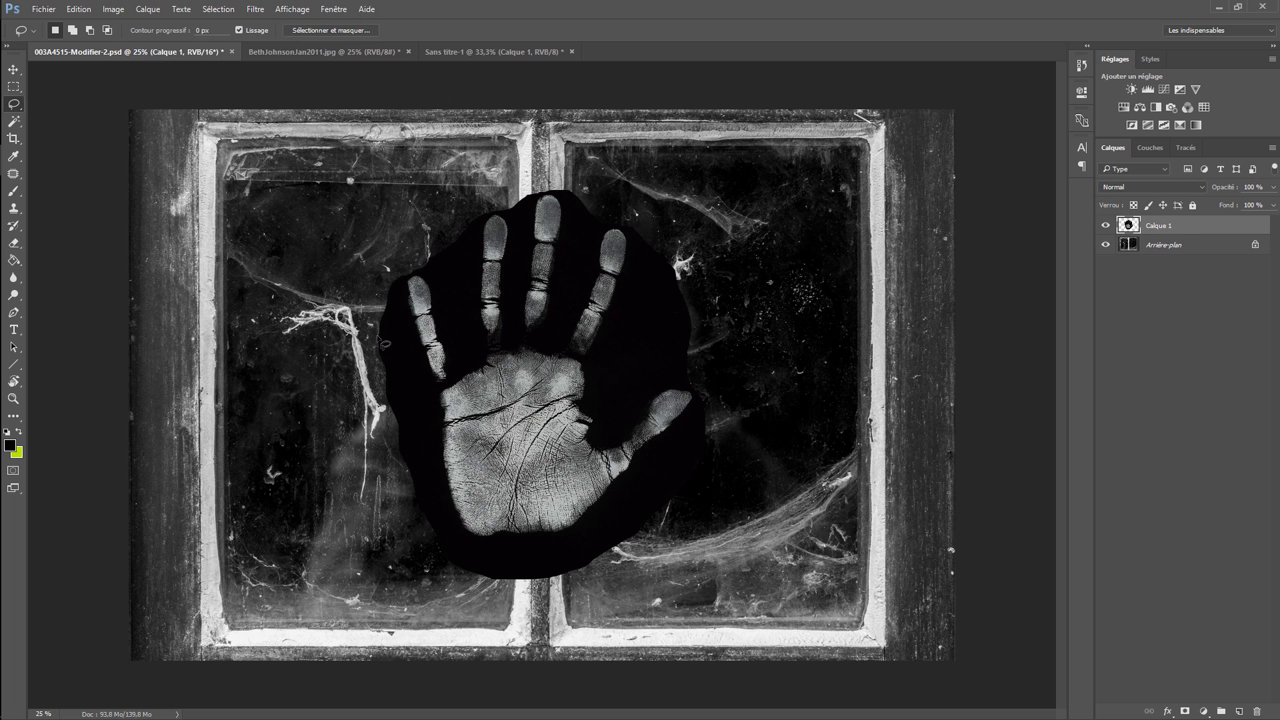
{"action": "left_click", "coordinate": [1163, 186]}
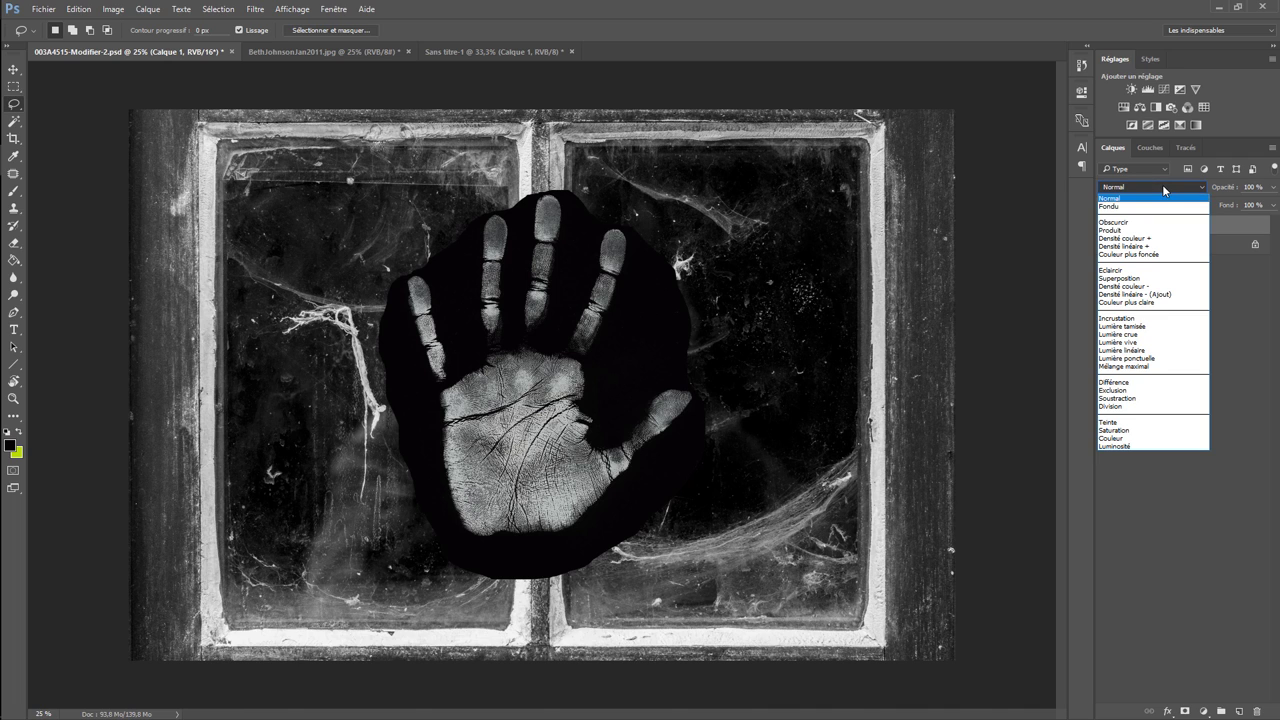
{"action": "left_click", "coordinate": [1142, 271]}
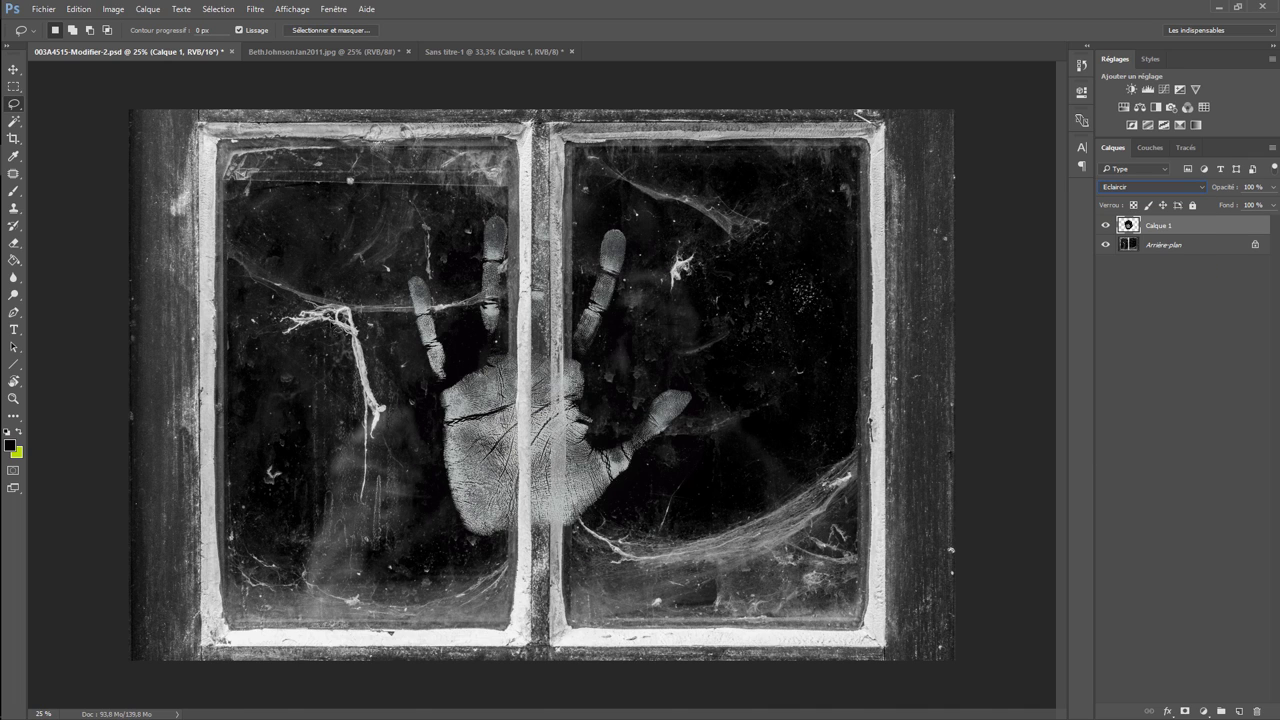
{"action": "left_click", "coordinate": [14, 69]}
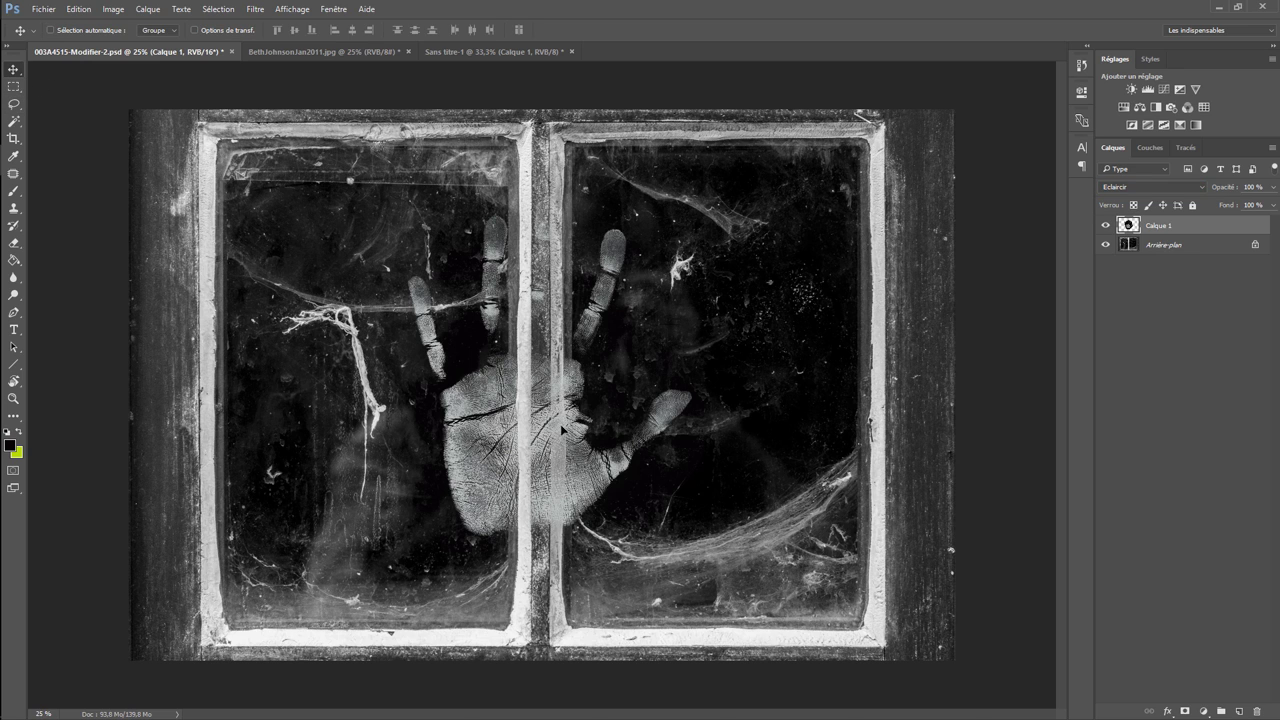
Move the hand into the right pane and scale it to about 72% with Transformation manuelle.
{"action": "left_click_drag", "start_coordinate": [561, 430], "coordinate": [786, 400]}
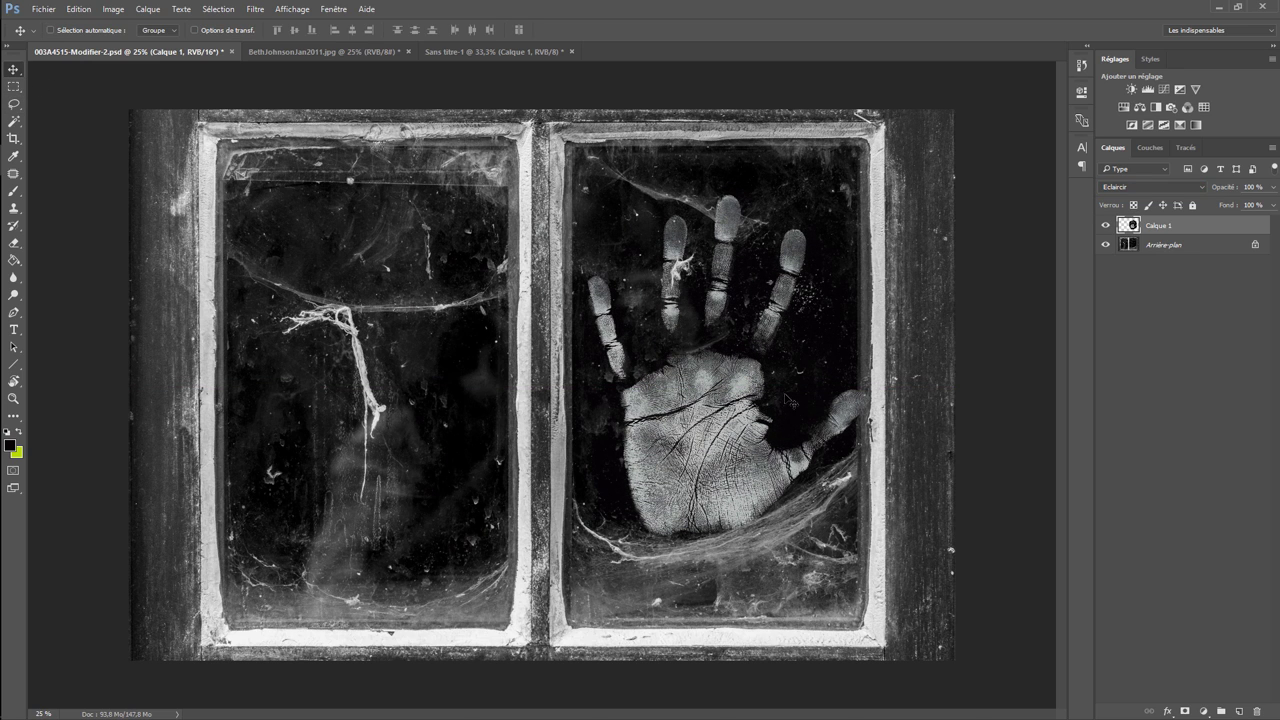
{"action": "left_click", "coordinate": [79, 9]}
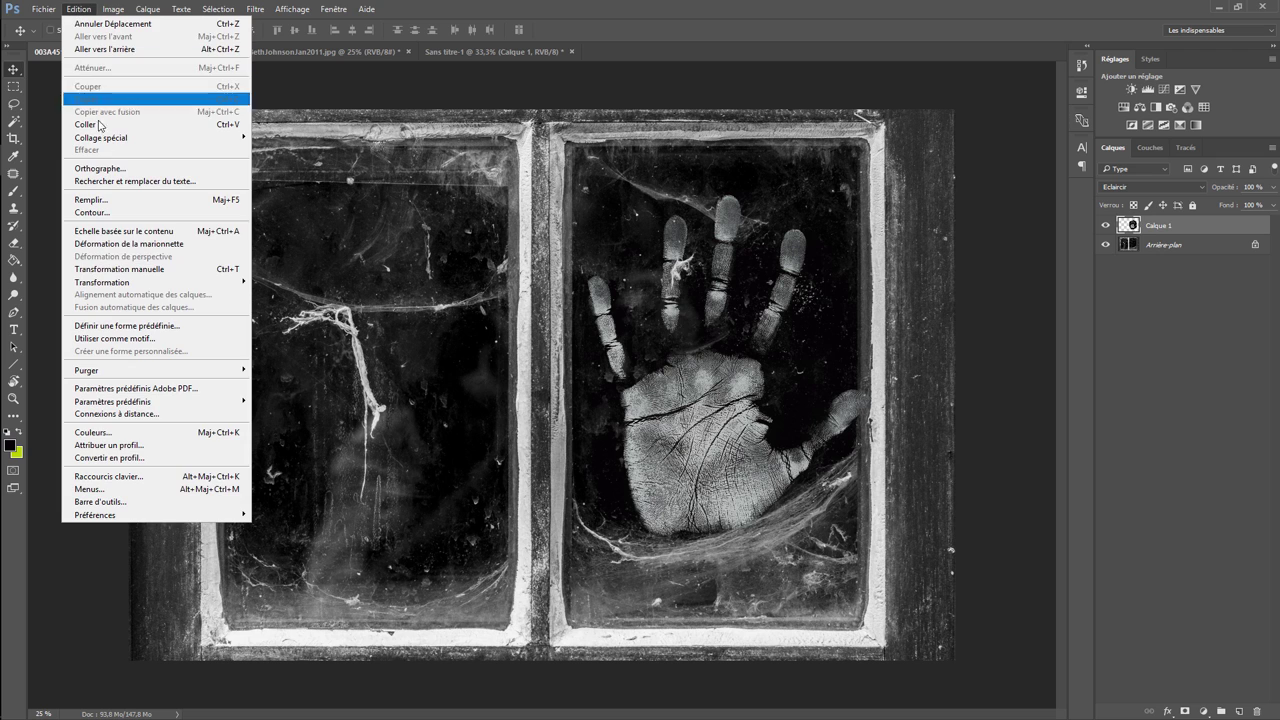
{"action": "mouse_move", "coordinate": [102, 282]}
{"action": "left_click", "coordinate": [272, 303]}
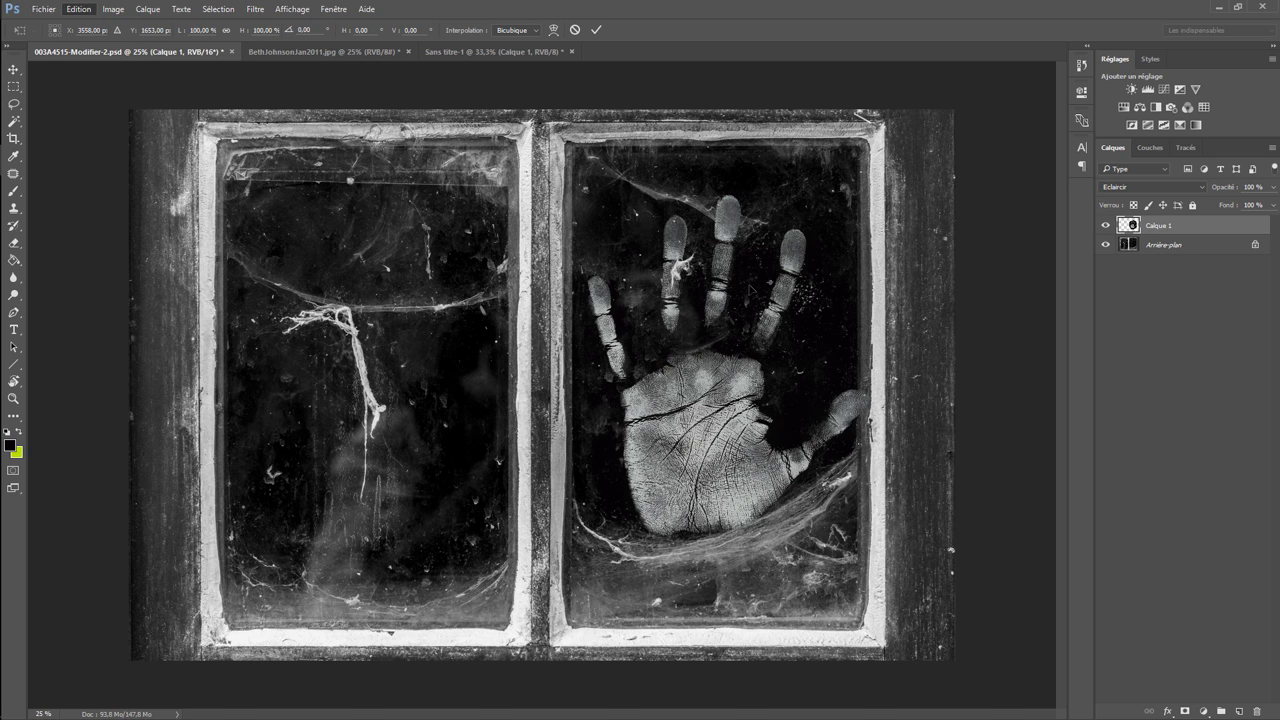
{"action": "left_click_drag", "start_coordinate": [887, 190], "coordinate": [793, 300]}
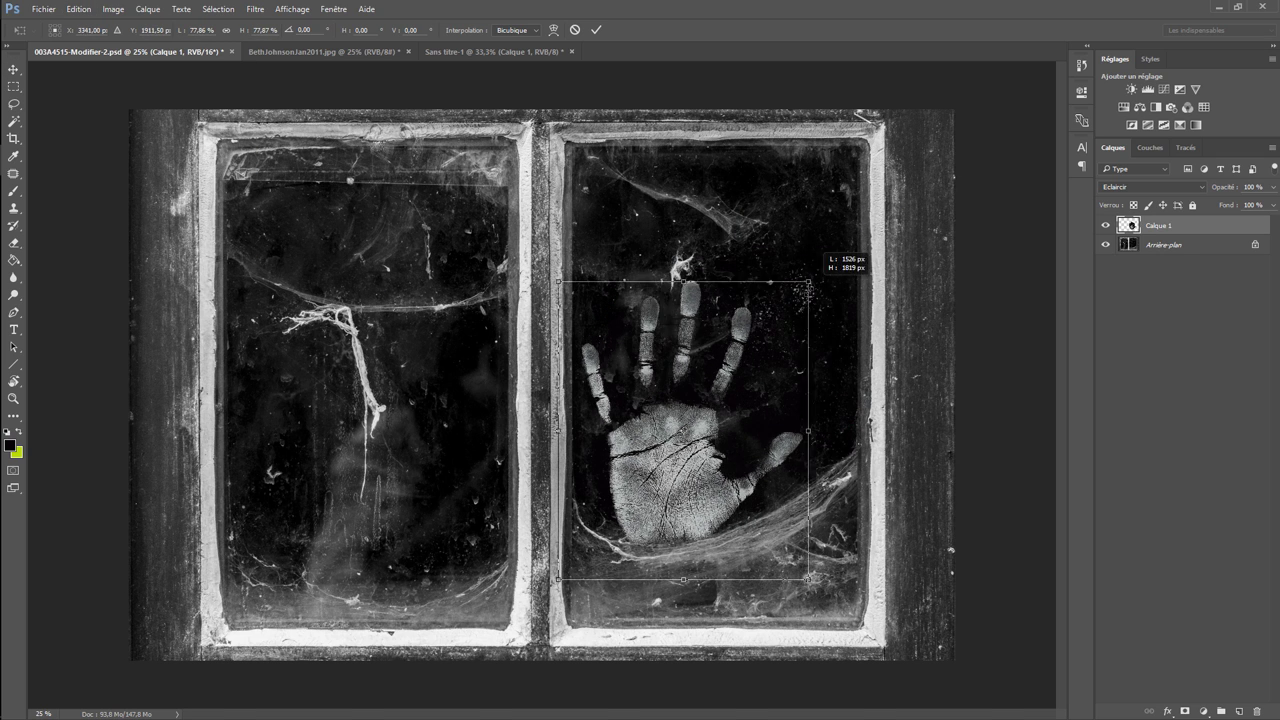
{"action": "left_click_drag", "start_coordinate": [686, 443], "coordinate": [719, 396]}
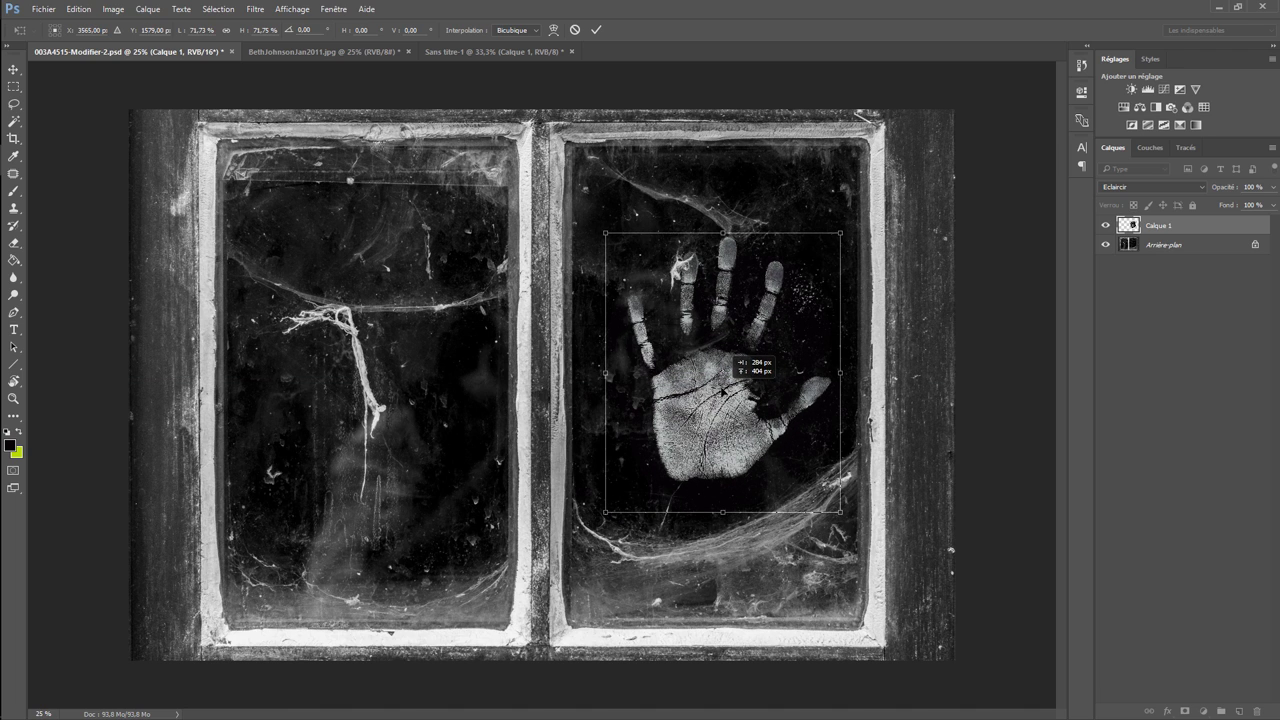
{"action": "key", "text": "Return"}
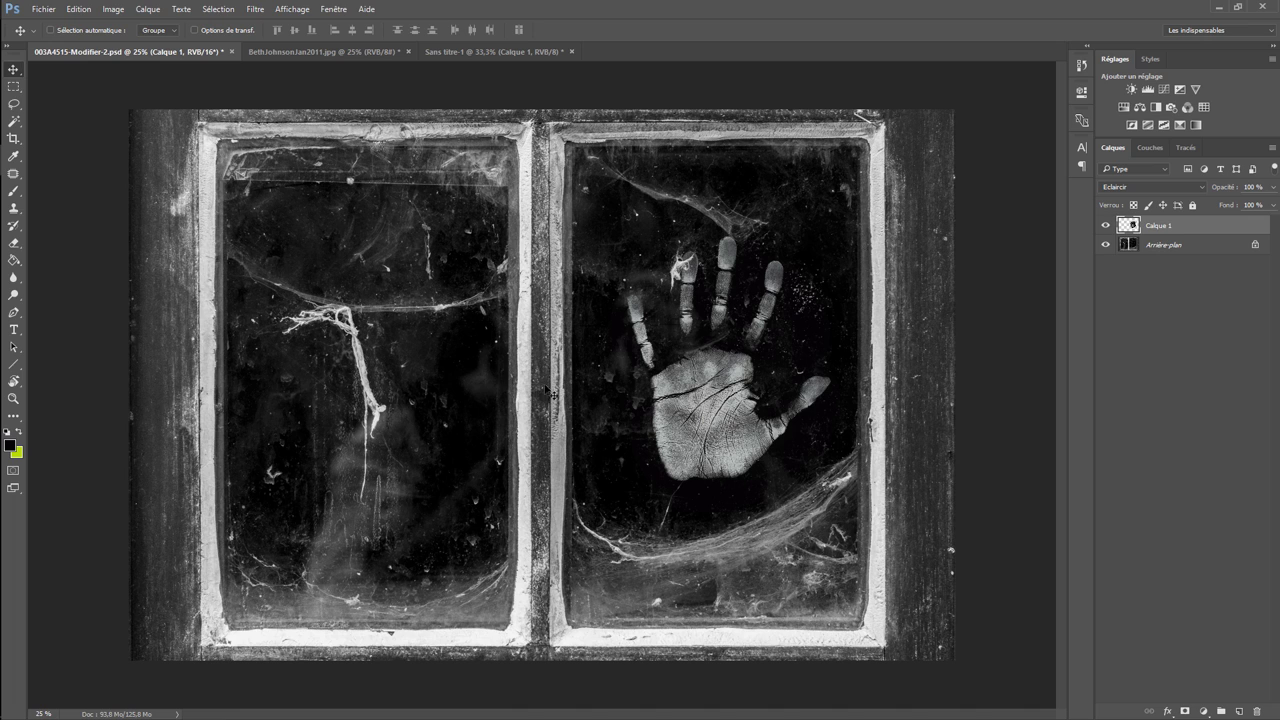
{"action": "left_click", "coordinate": [78, 9]}
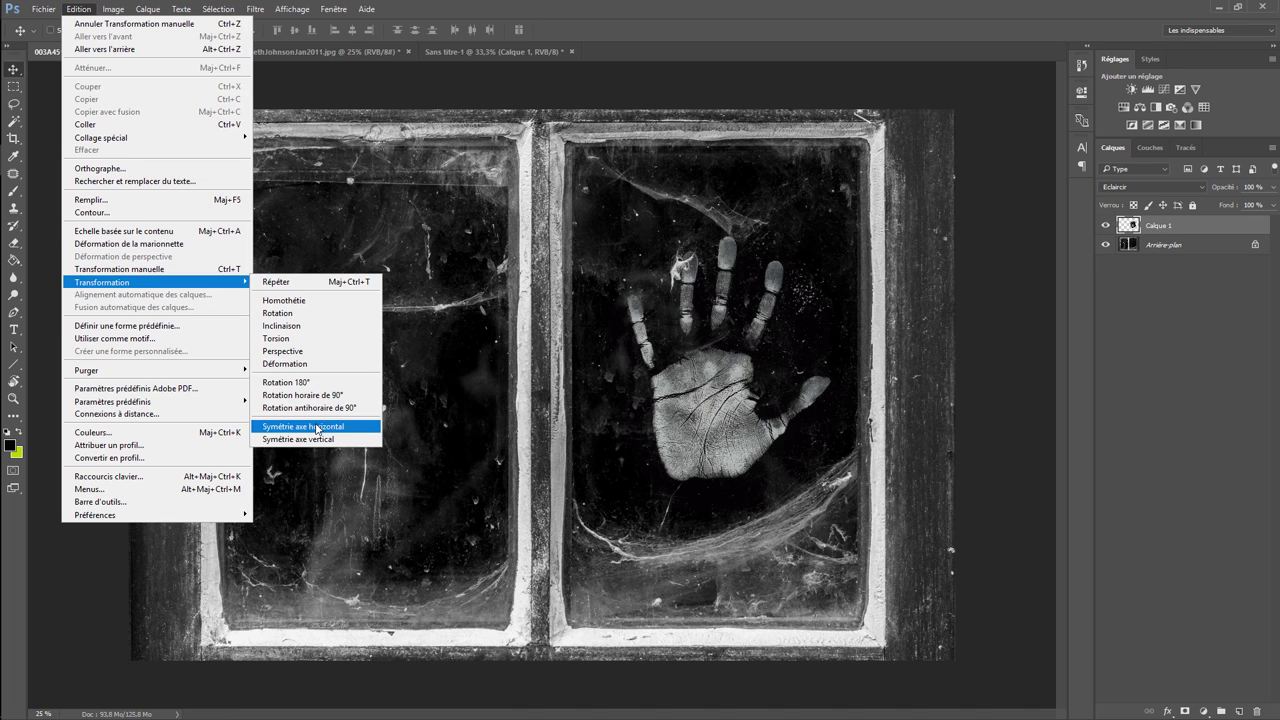
Mirror the hand horizontally, fade it to 26% opacity, and nudge it slightly up-left.
{"action": "left_click", "coordinate": [317, 428]}
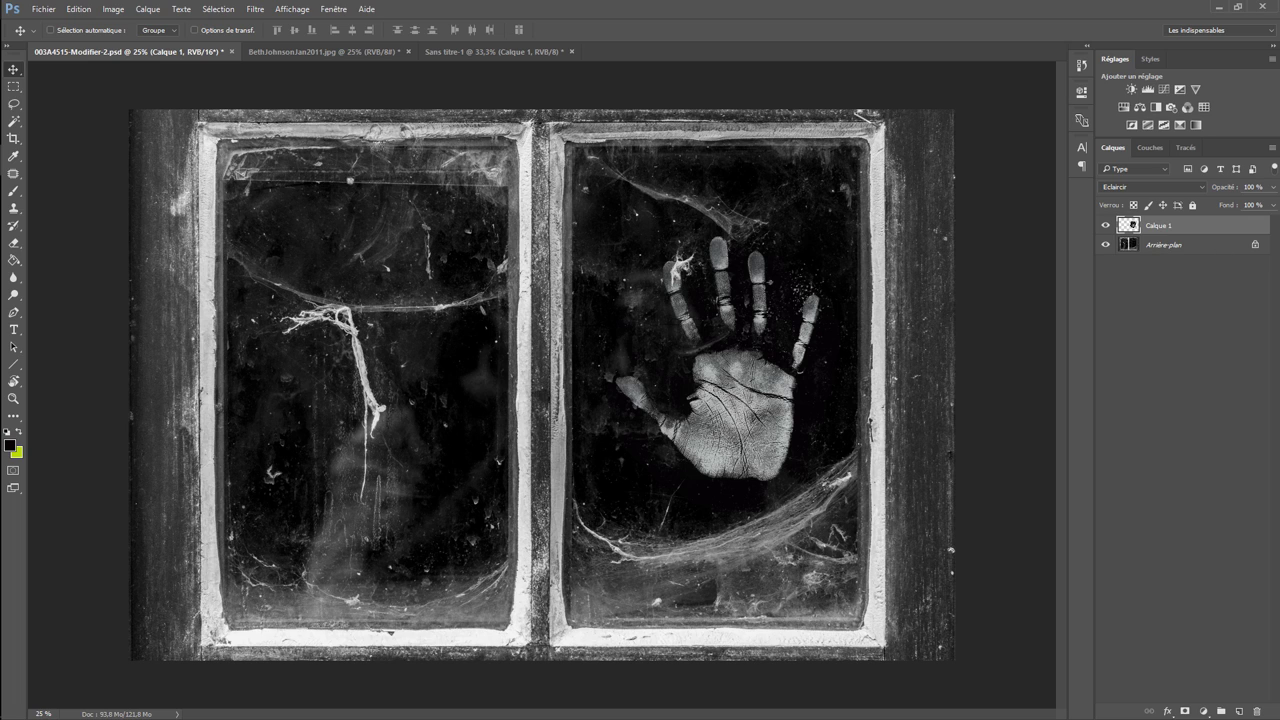
{"action": "left_click", "coordinate": [1274, 188]}
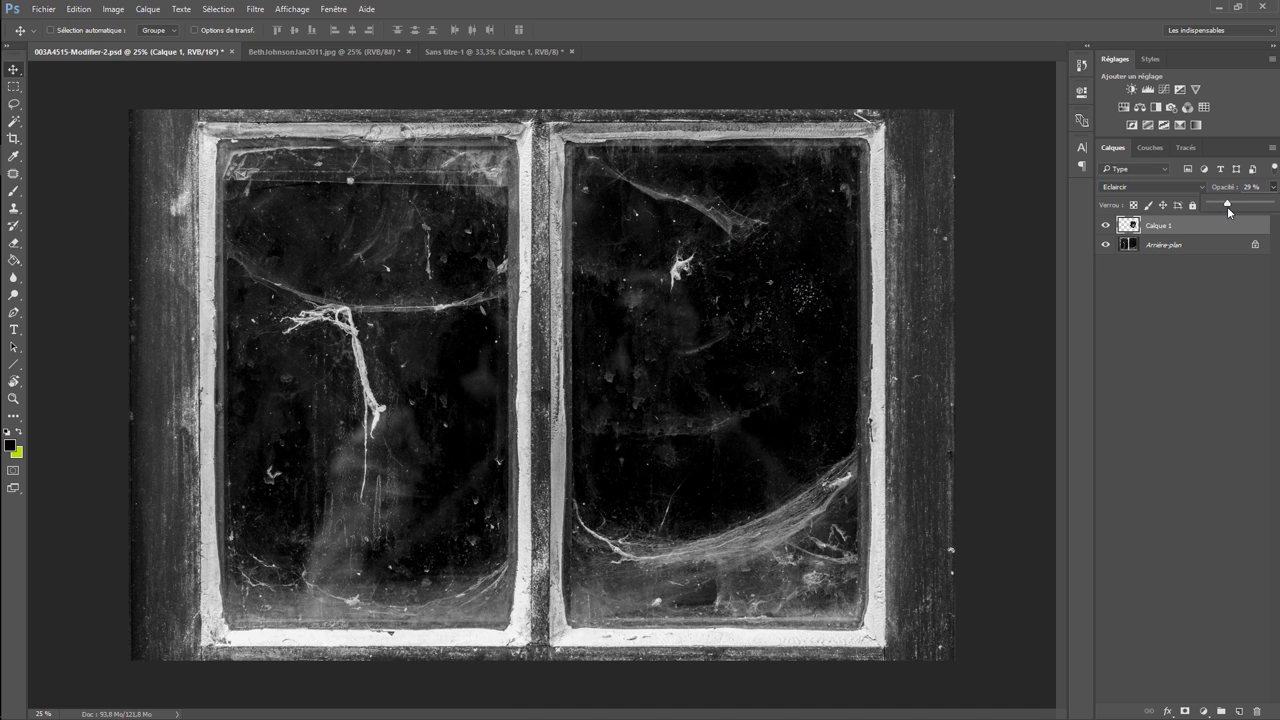
{"action": "left_click_drag", "start_coordinate": [1227, 206], "coordinate": [1226, 208]}
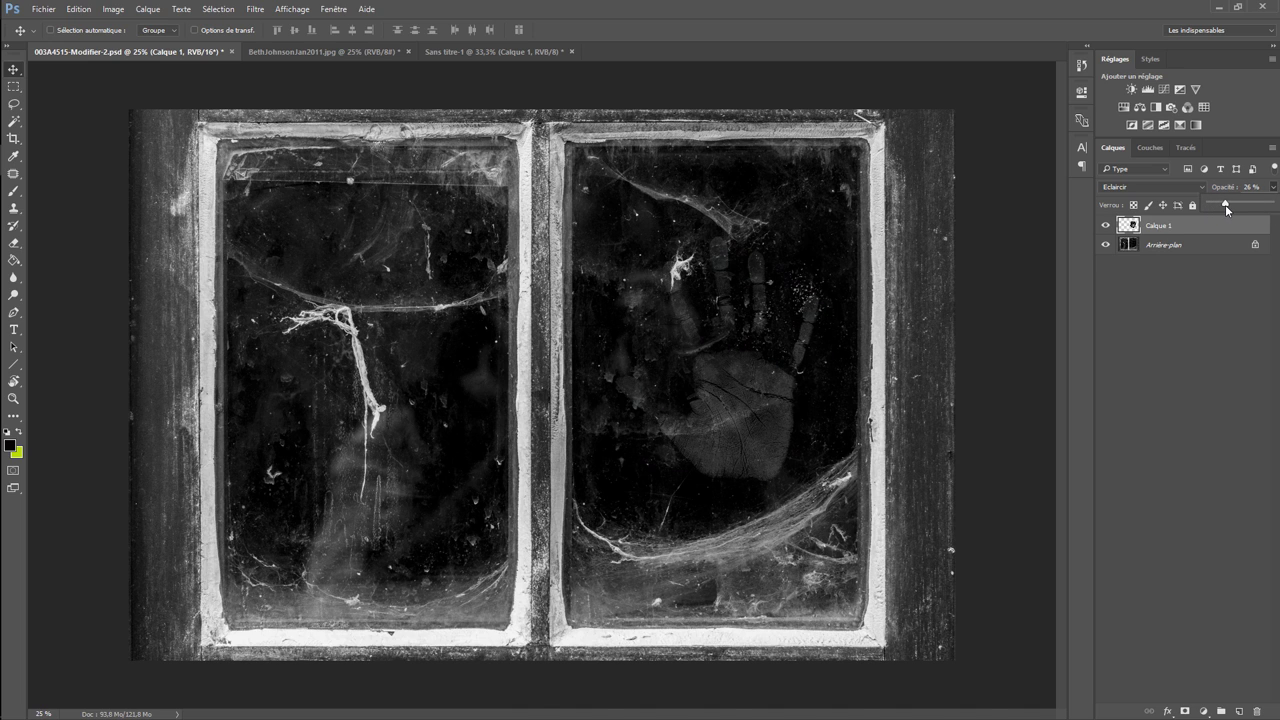
{"action": "mouse_move", "coordinate": [748, 448]}
{"action": "left_mouse_down"}
{"action": "mouse_move", "coordinate": [733, 432]}
{"action": "mouse_move", "coordinate": [733, 450]}
{"action": "left_mouse_up"}
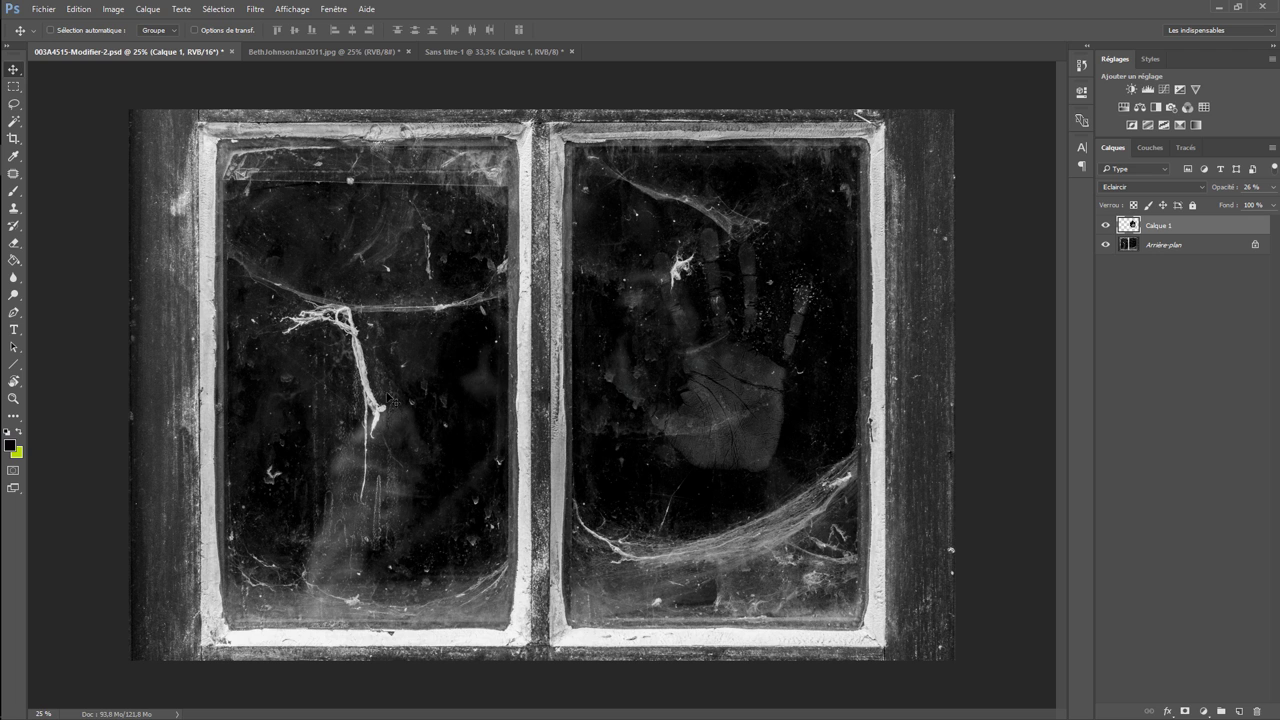
Convert the woman's portrait to black and white with Rouges set to -53.
{"action": "left_click", "coordinate": [468, 50]}
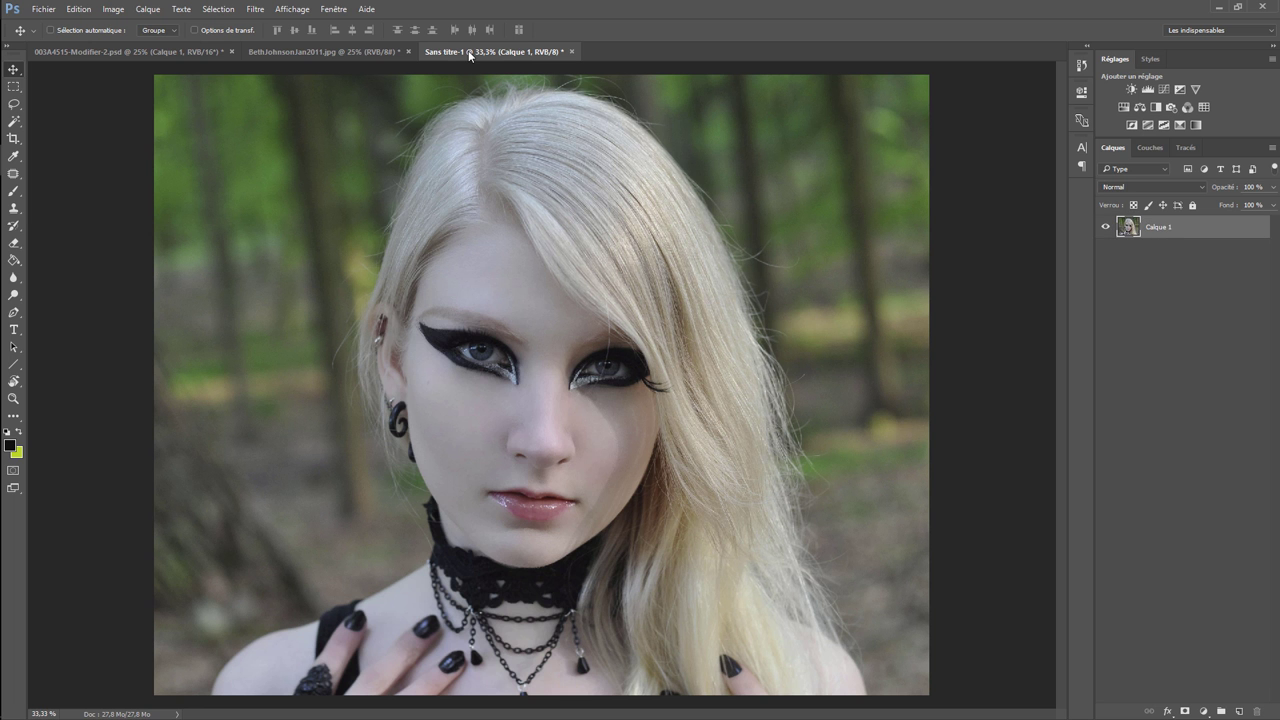
{"action": "left_click", "coordinate": [114, 9]}
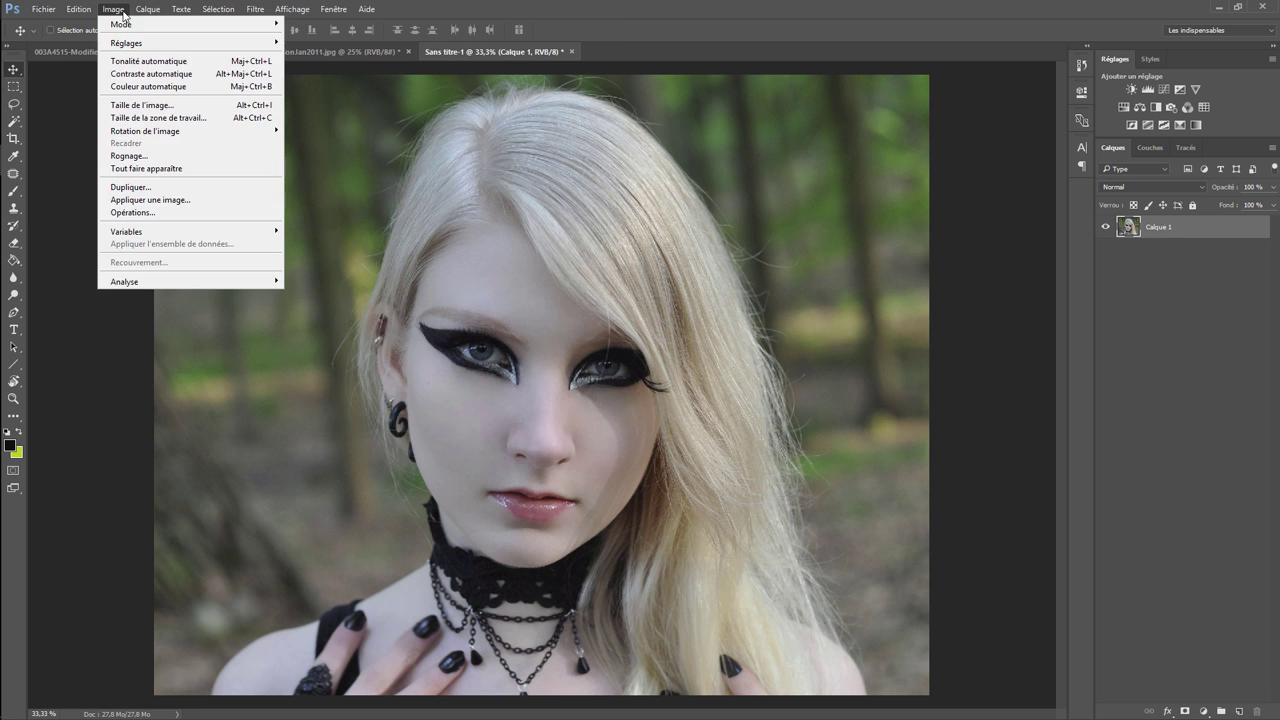
{"action": "mouse_move", "coordinate": [127, 43]}
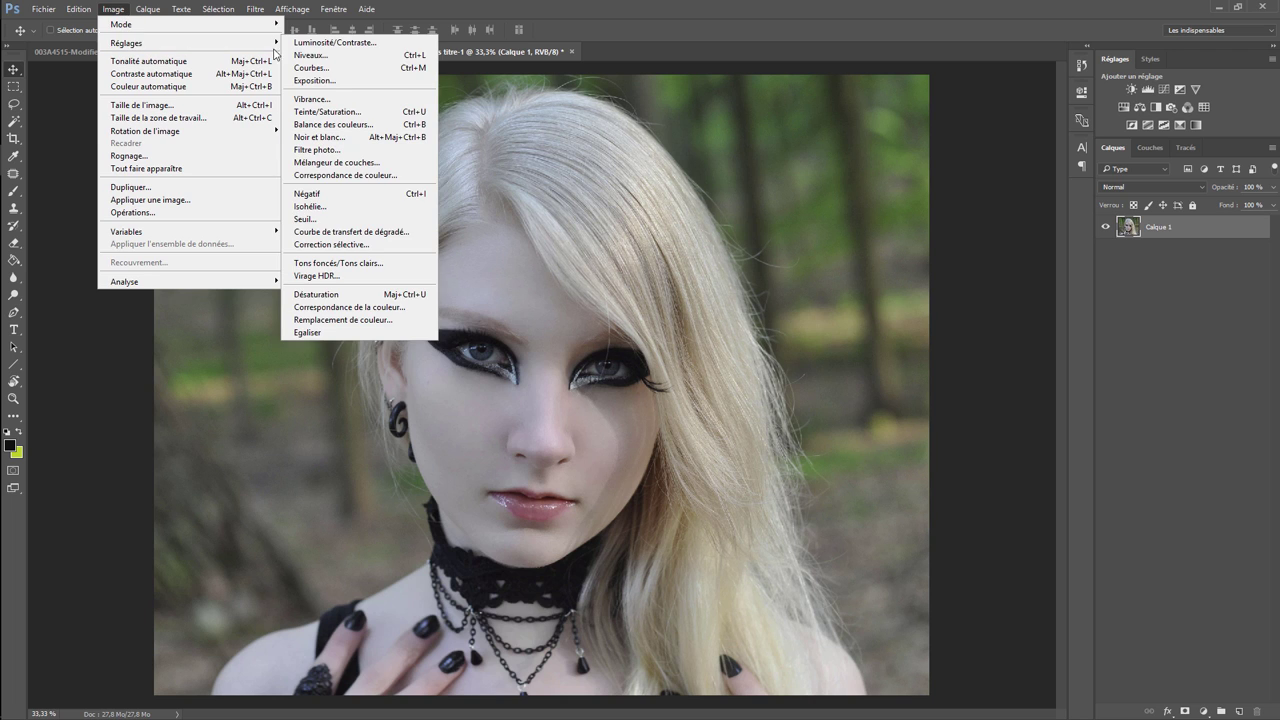
{"action": "left_click", "coordinate": [352, 137]}
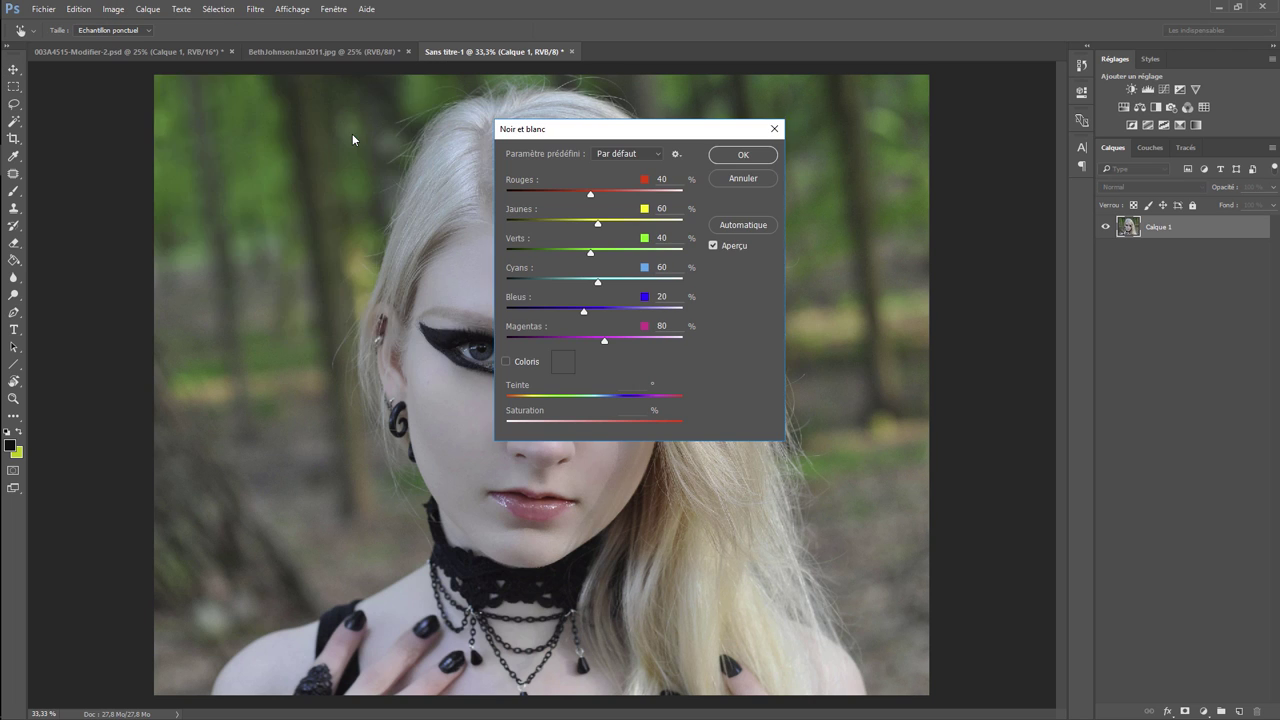
{"action": "left_click_drag", "start_coordinate": [625, 139], "coordinate": [825, 153]}
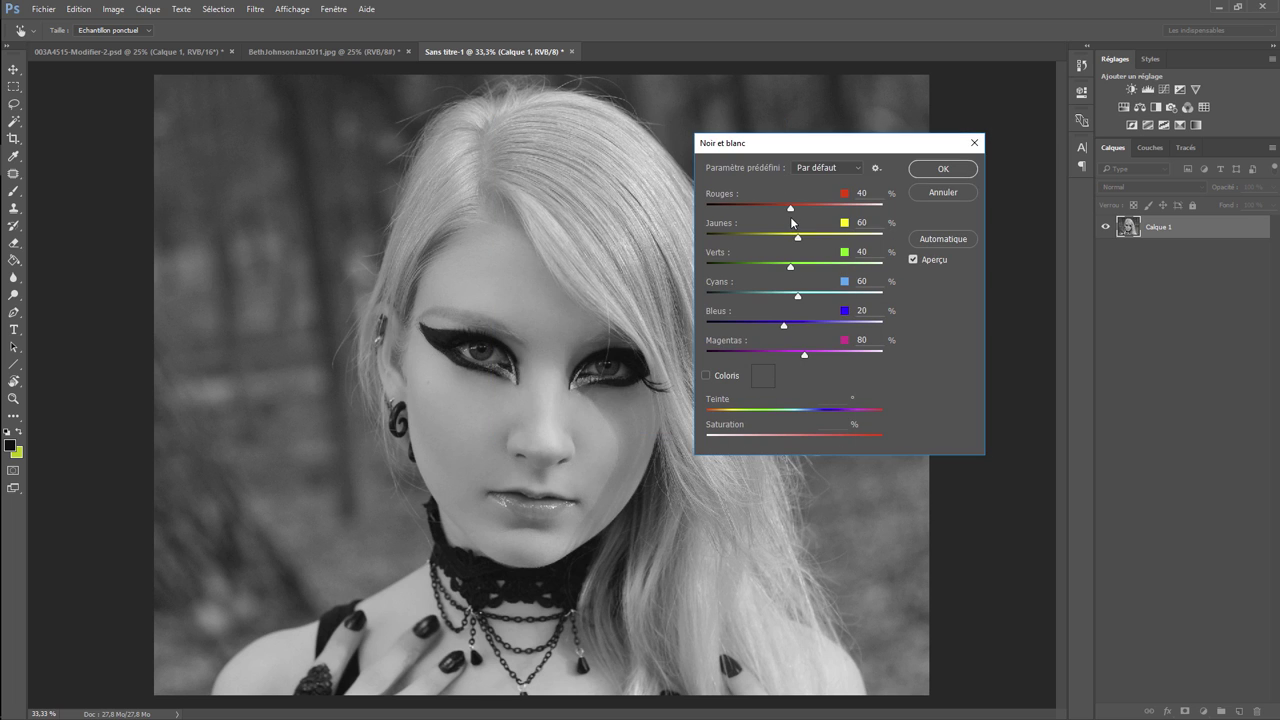
{"action": "left_click_drag", "start_coordinate": [790, 210], "coordinate": [720, 210]}
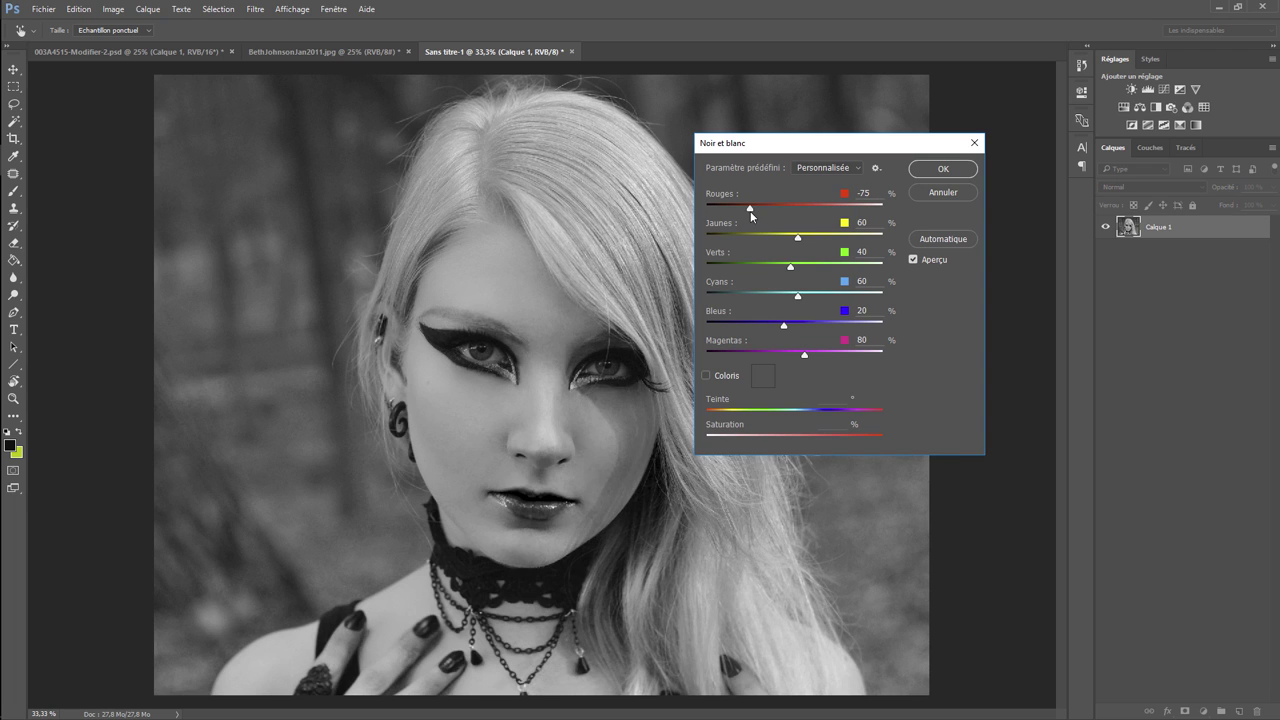
{"action": "mouse_move", "coordinate": [750, 211]}
{"action": "left_mouse_down"}
{"action": "mouse_move", "coordinate": [772, 210]}
{"action": "mouse_move", "coordinate": [757, 213]}
{"action": "left_mouse_up"}
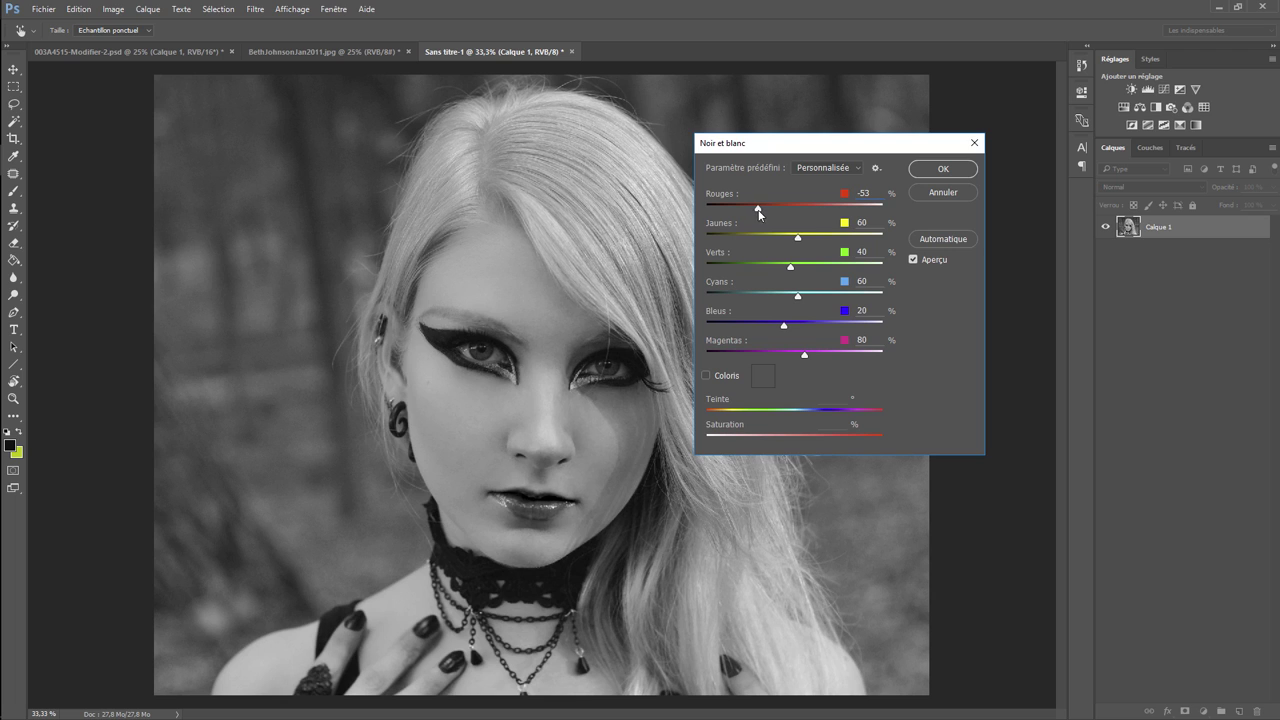
{"action": "left_click", "coordinate": [759, 213]}
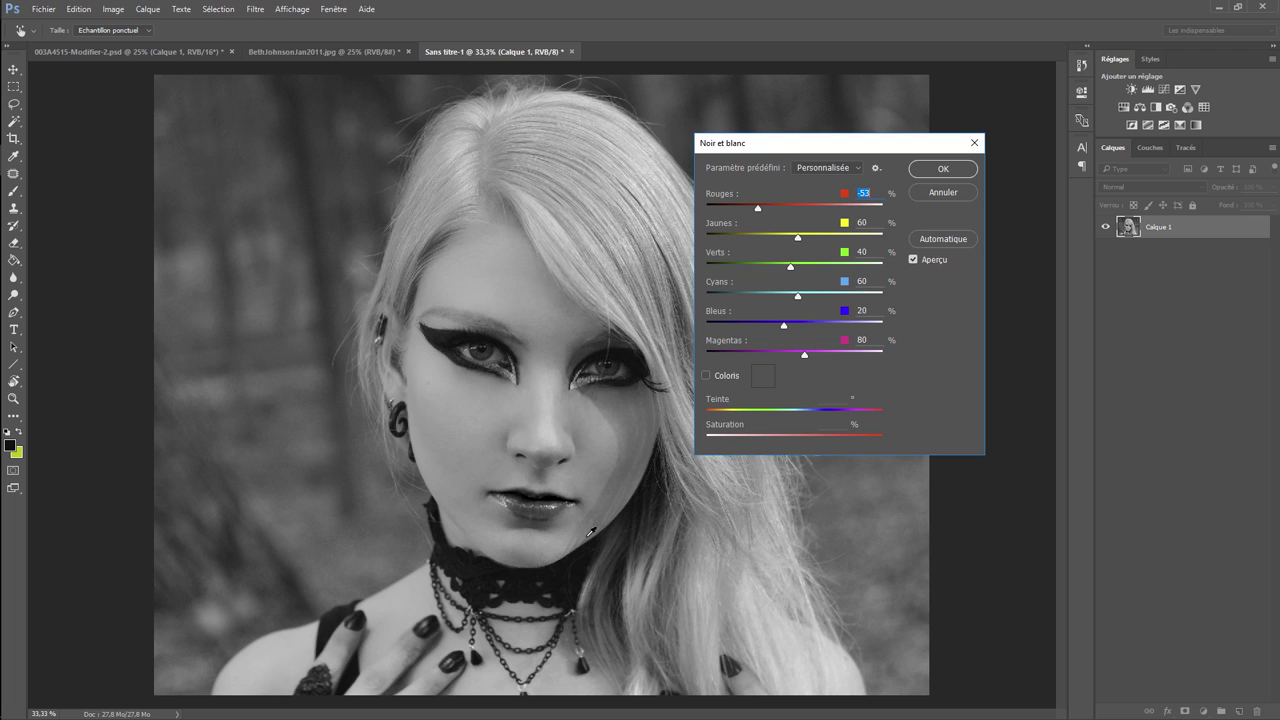
{"action": "left_click", "coordinate": [944, 170]}
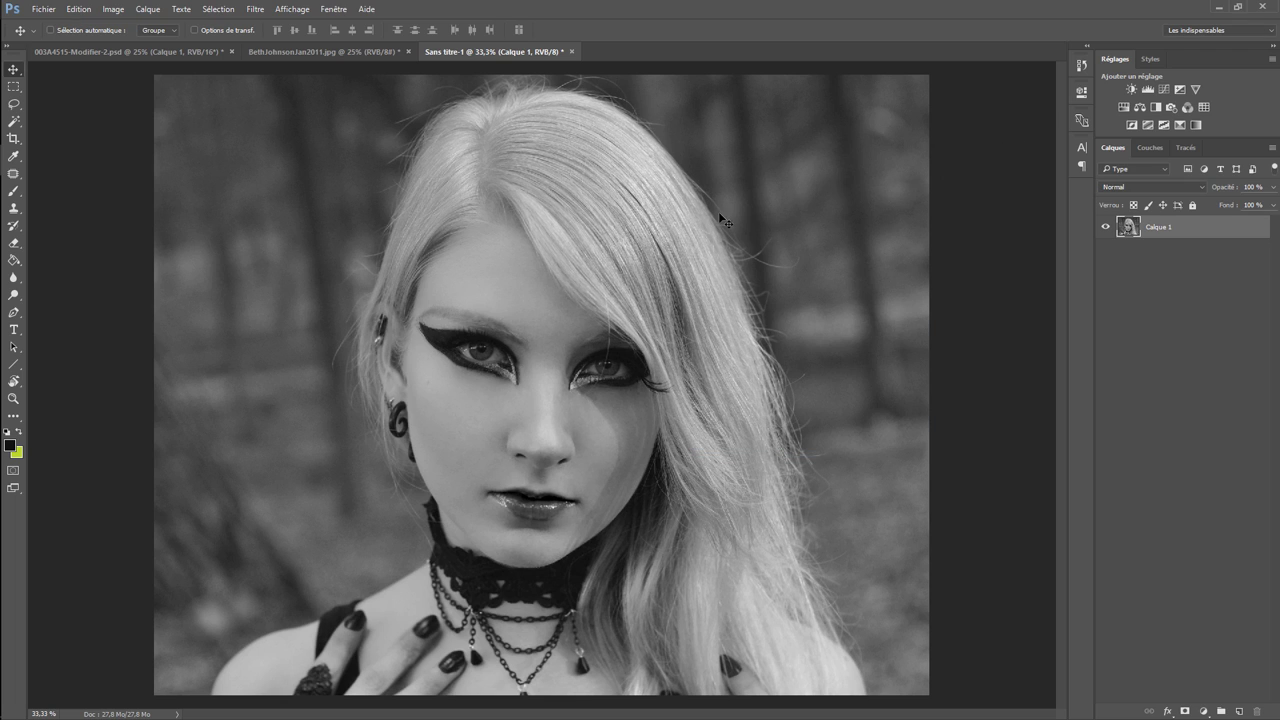
Select and copy the whole portrait, then return to the cobwebbed window document.
{"action": "left_click", "coordinate": [86, 10]}
{"action": "left_click", "coordinate": [91, 49]}
{"action": "left_click", "coordinate": [216, 9]}
{"action": "left_click", "coordinate": [218, 23]}
{"action": "left_click", "coordinate": [78, 9]}
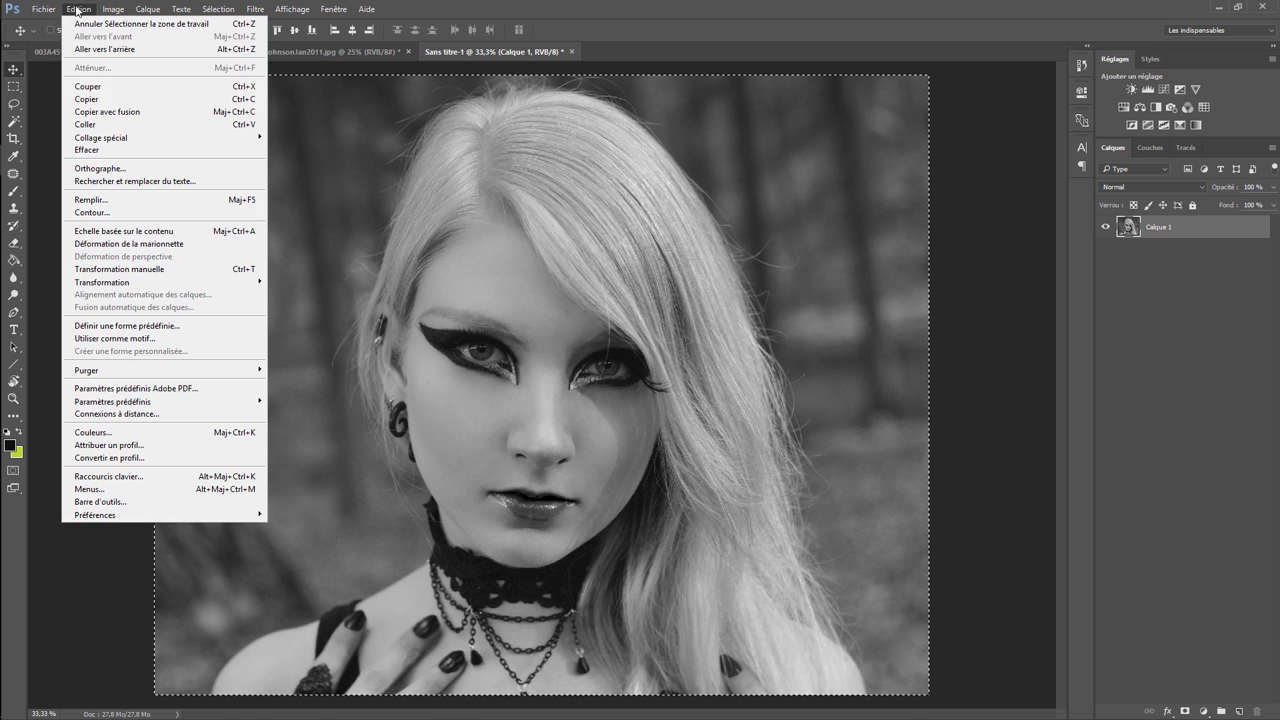
{"action": "left_click", "coordinate": [107, 97]}
{"action": "left_click", "coordinate": [158, 51]}
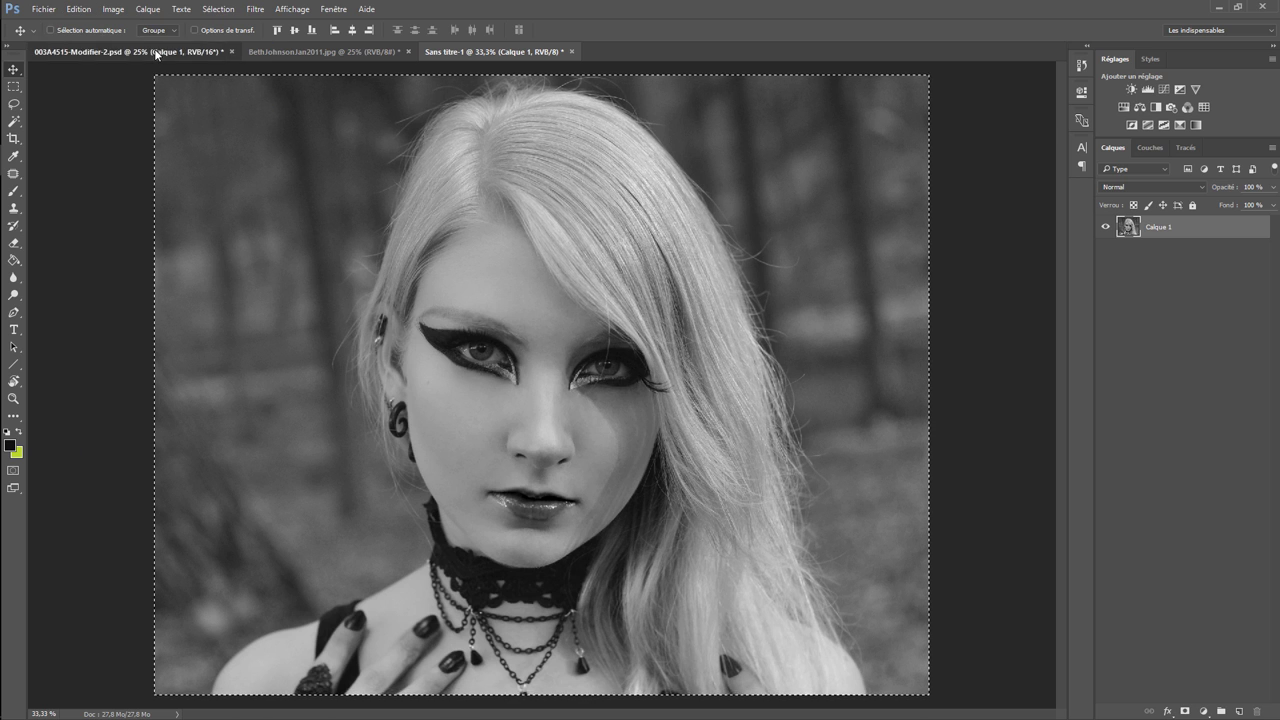
Paste the portrait as Calque 2, accepting the profile conversion, in Densité couleur - mode.
{"action": "key", "text": "ctrl+v"}
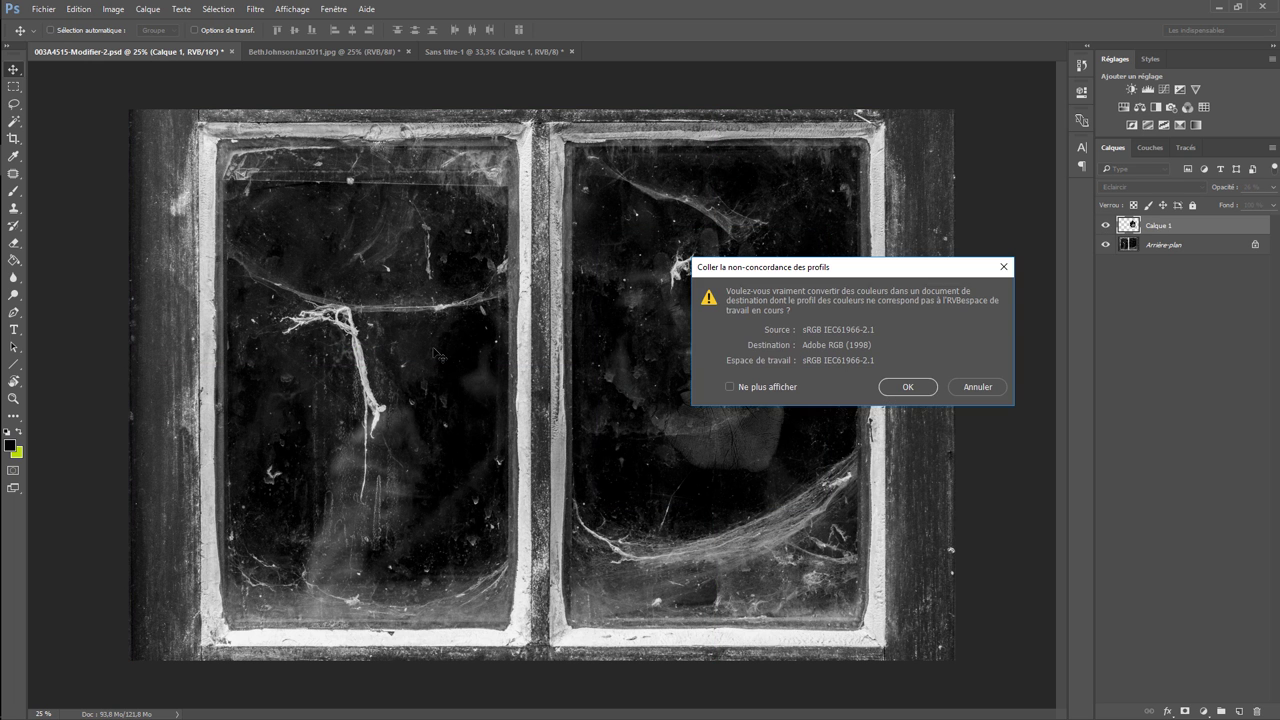
{"action": "left_click", "coordinate": [906, 386]}
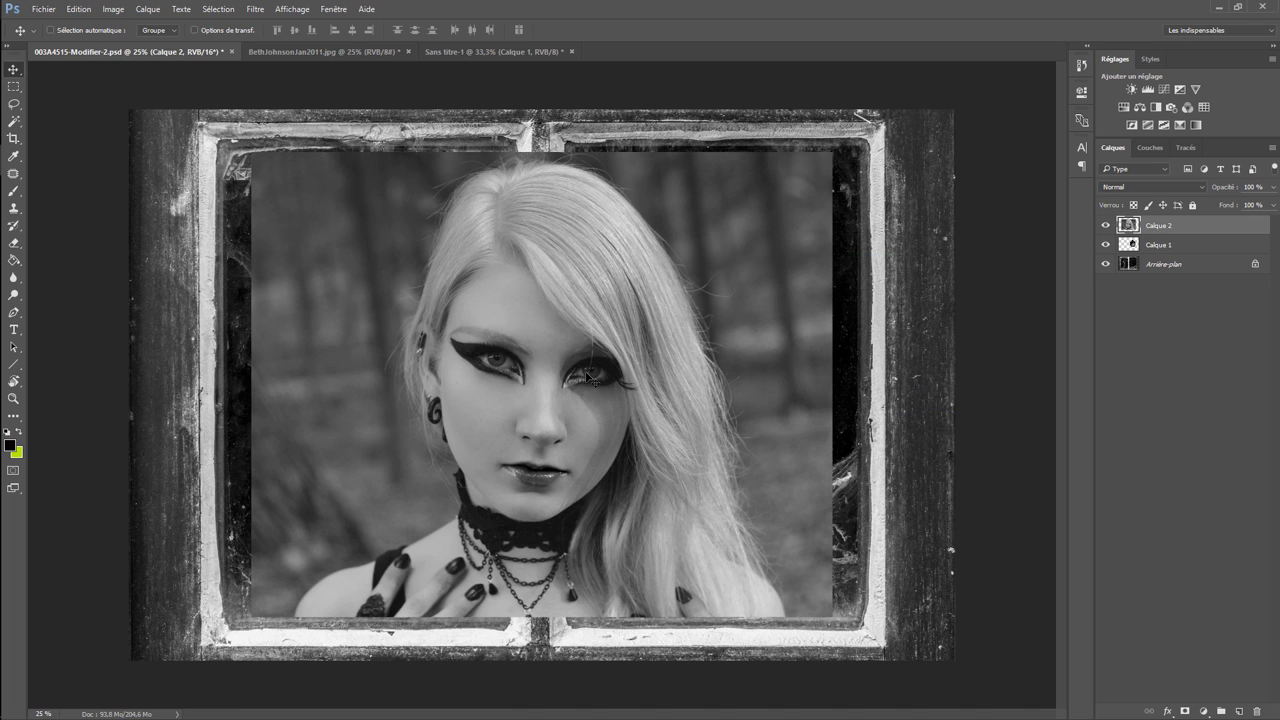
{"action": "left_click", "coordinate": [1173, 186]}
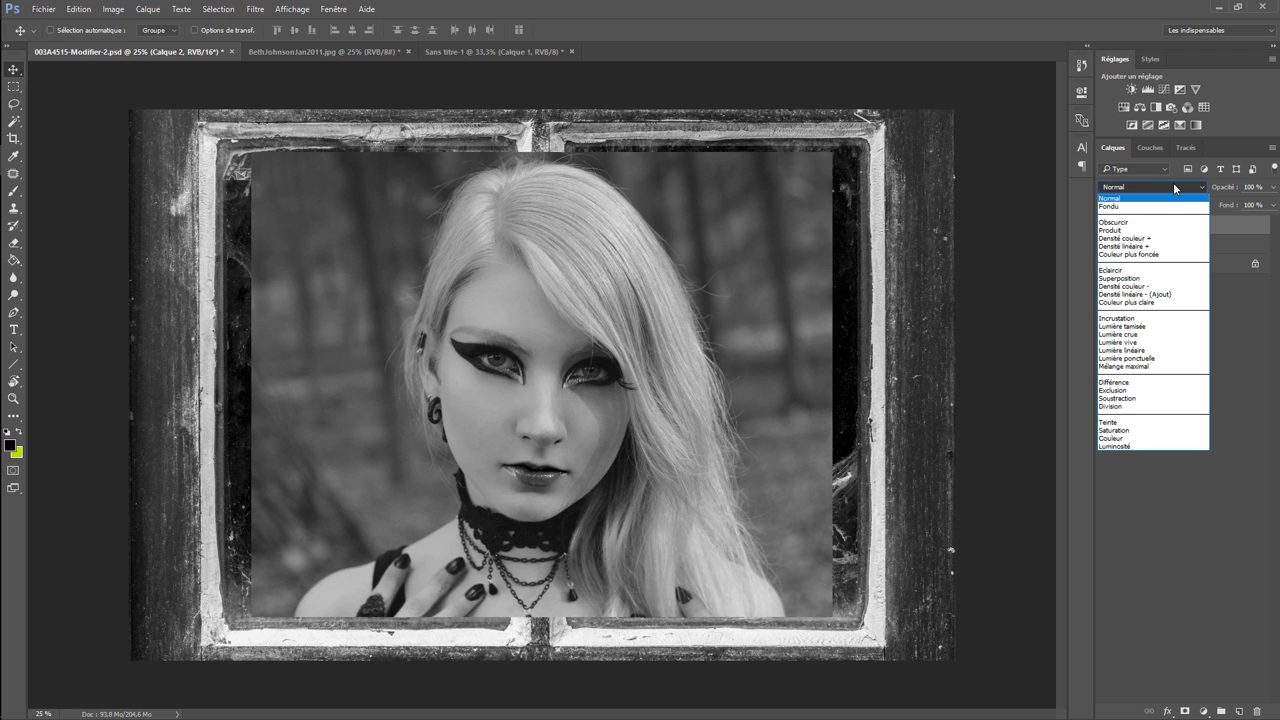
{"action": "left_click", "coordinate": [1145, 285]}
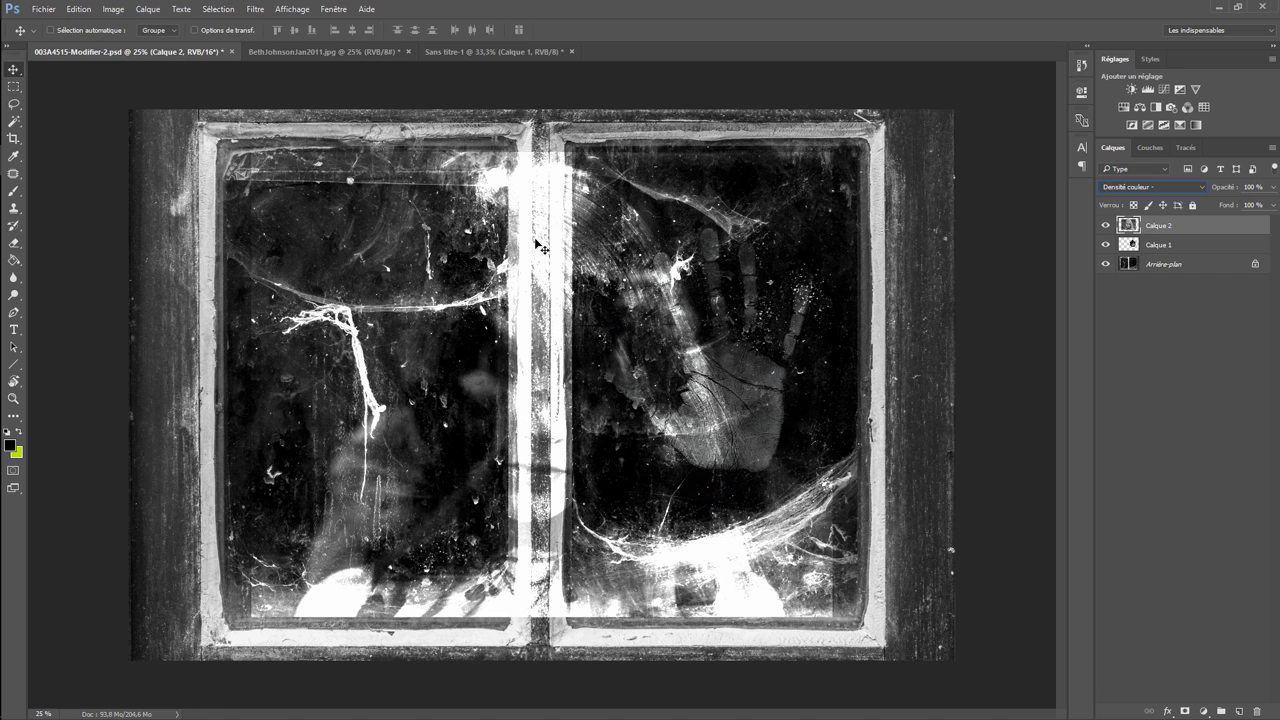
Scale the portrait to about 67%, place it over the left pane, and set opacity to 54%.
{"action": "left_click", "coordinate": [78, 9]}
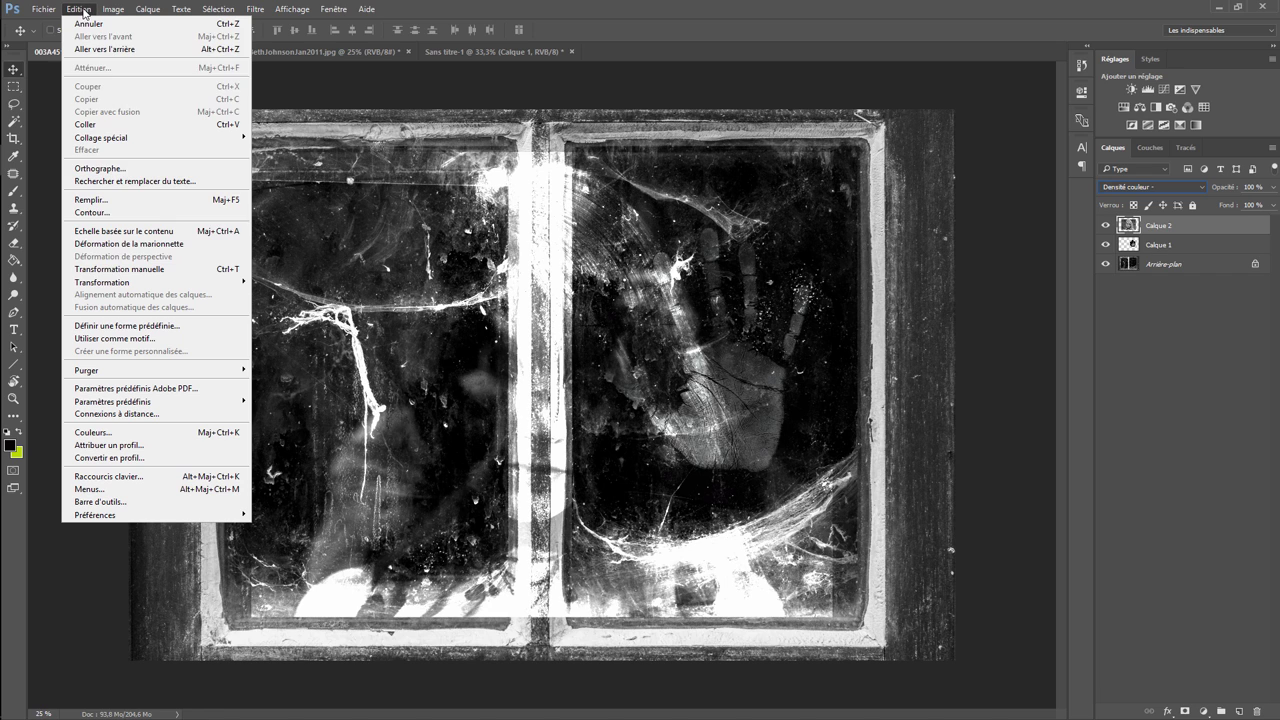
{"action": "mouse_move", "coordinate": [102, 282]}
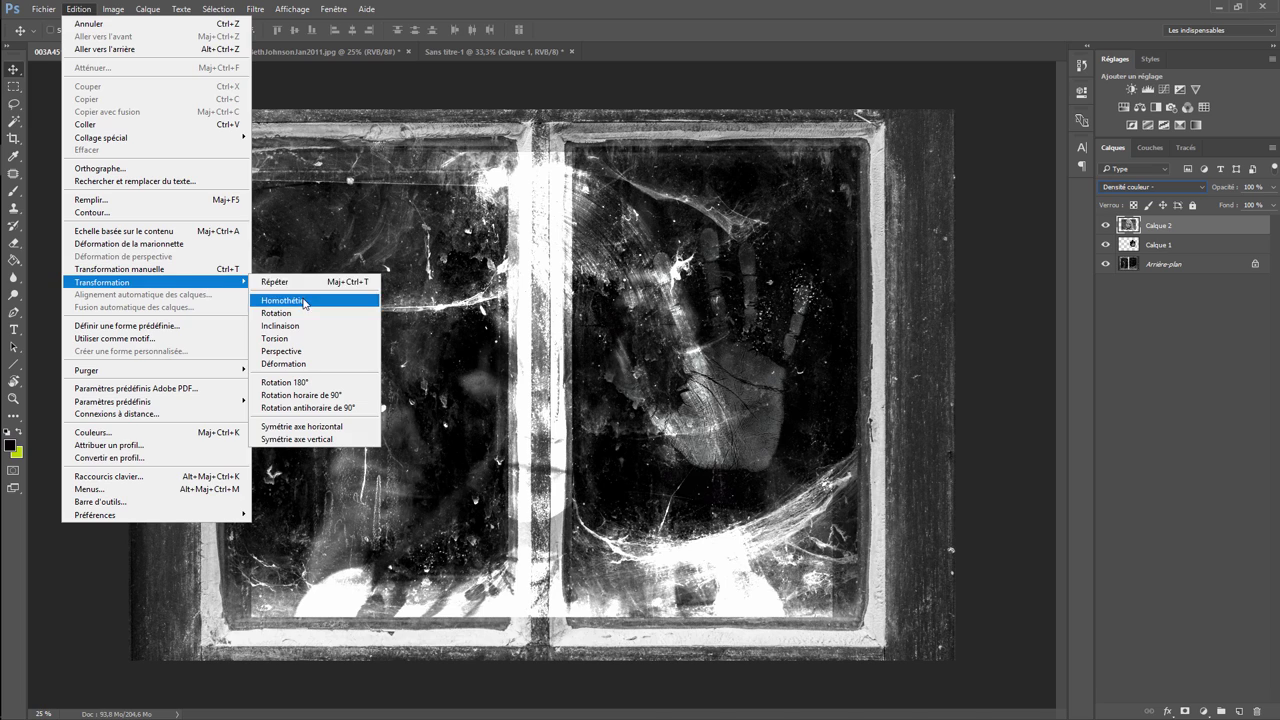
{"action": "left_click", "coordinate": [275, 300]}
{"action": "left_click_drag", "start_coordinate": [833, 152], "coordinate": [643, 304]}
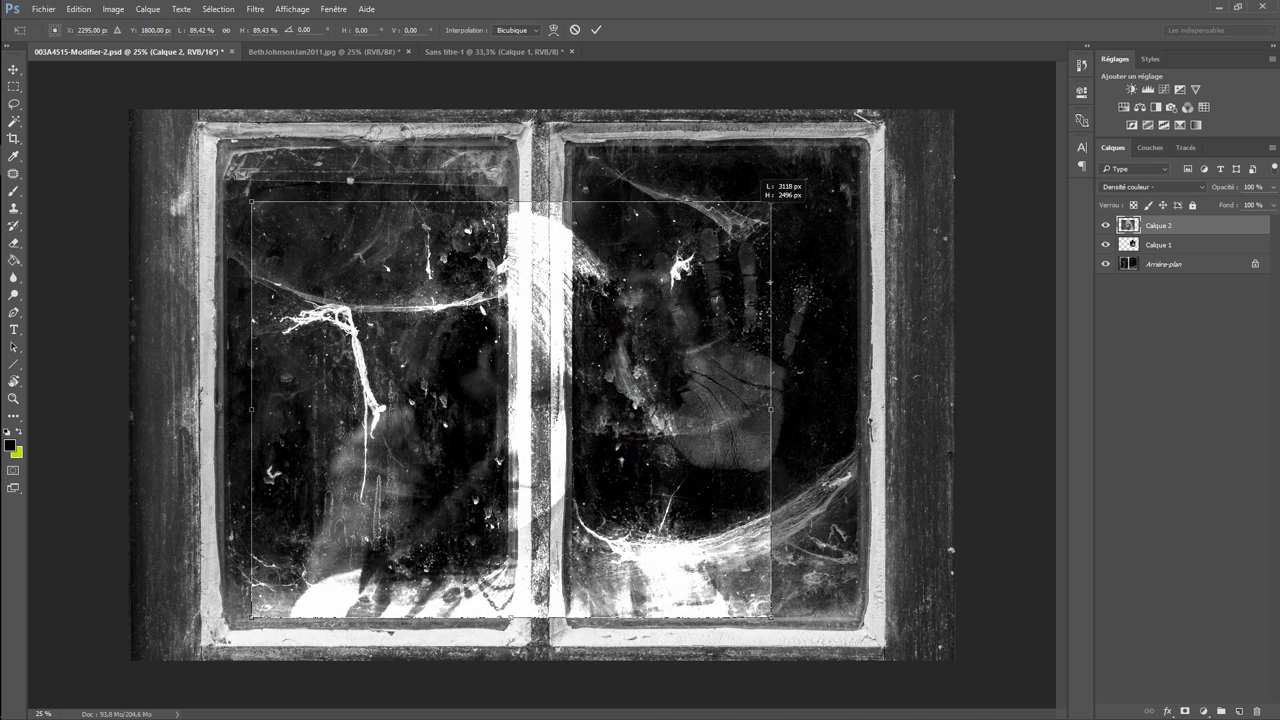
{"action": "mouse_move", "coordinate": [446, 411]}
{"action": "left_mouse_down"}
{"action": "mouse_move", "coordinate": [381, 315]}
{"action": "mouse_move", "coordinate": [368, 316]}
{"action": "left_mouse_up"}
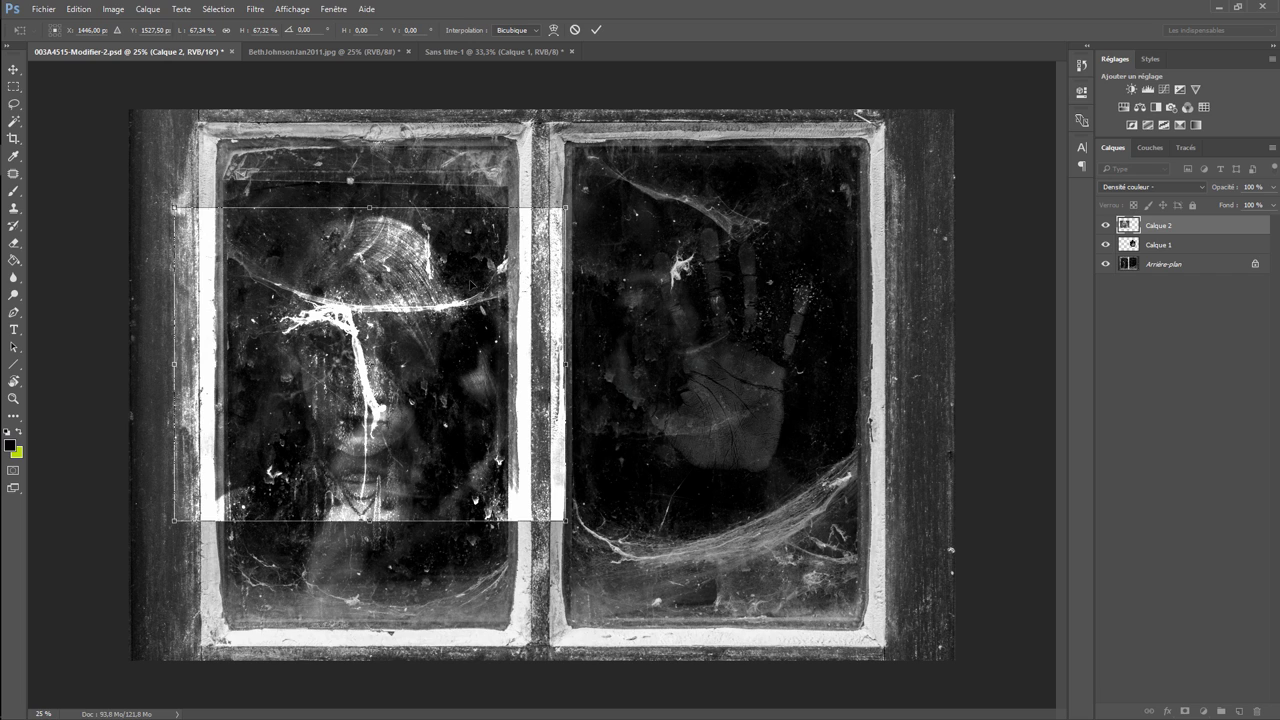
{"action": "key", "text": "Return"}
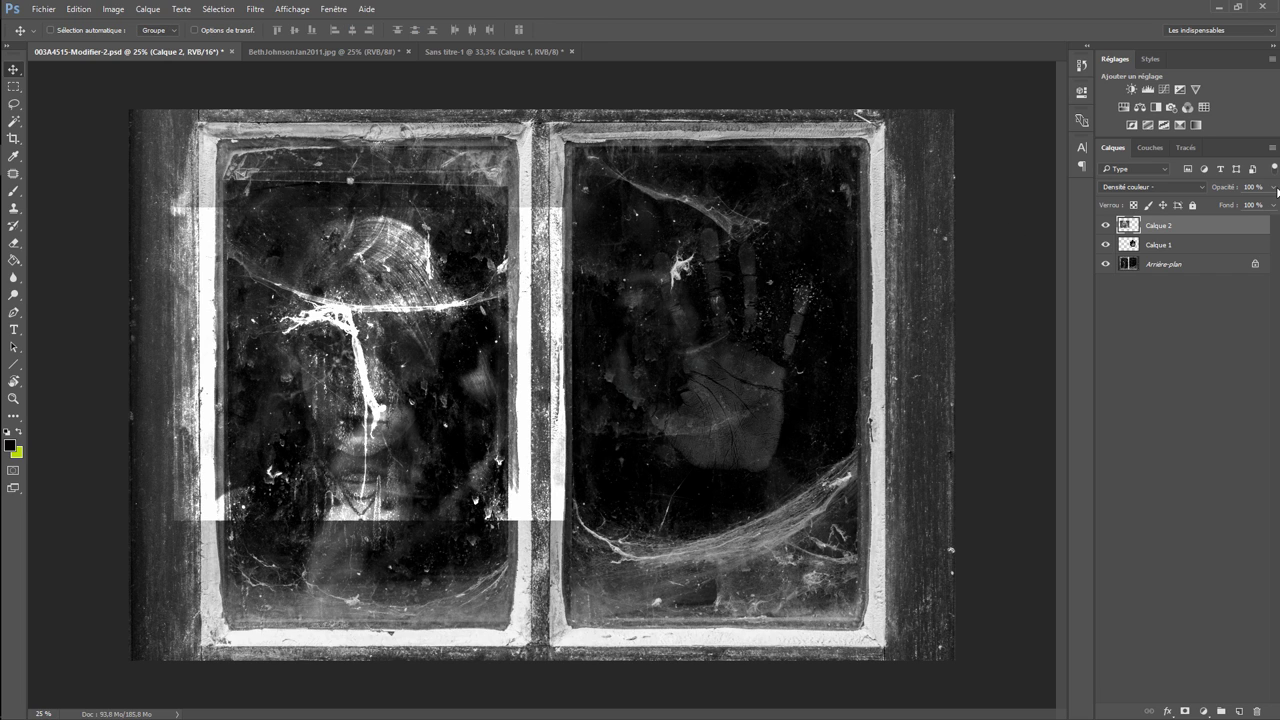
{"action": "left_click", "coordinate": [1275, 188]}
{"action": "left_click_drag", "start_coordinate": [1271, 205], "coordinate": [1244, 208]}
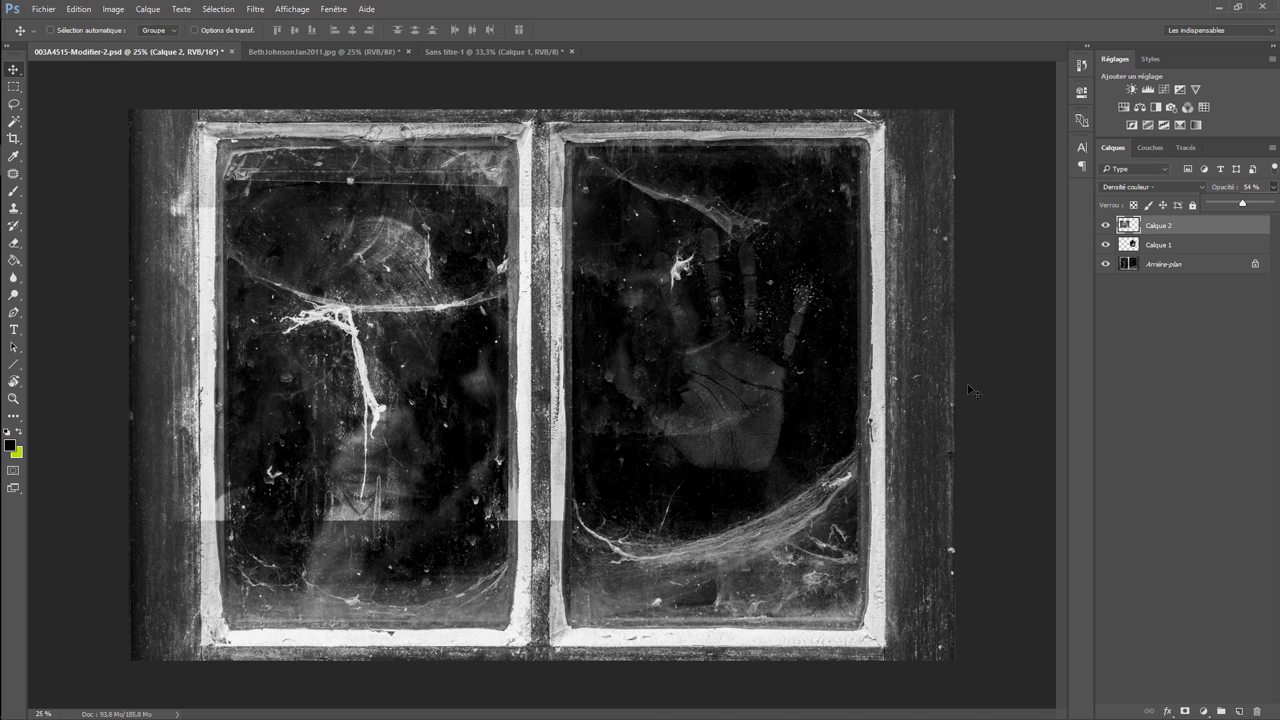
Add a layer mask to Calque 2 and paint black along the frame, top and mullion.
{"action": "left_click", "coordinate": [1136, 230]}
{"action": "left_click", "coordinate": [1185, 711]}
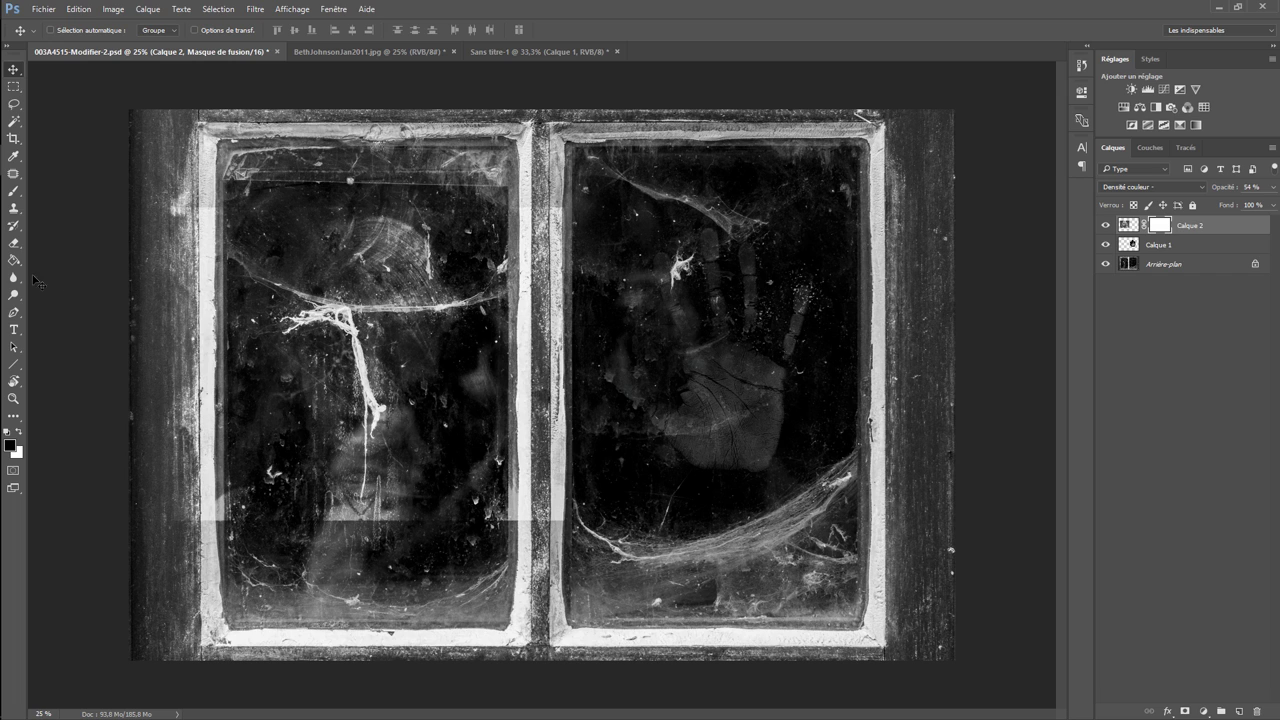
{"action": "left_click", "coordinate": [14, 191]}
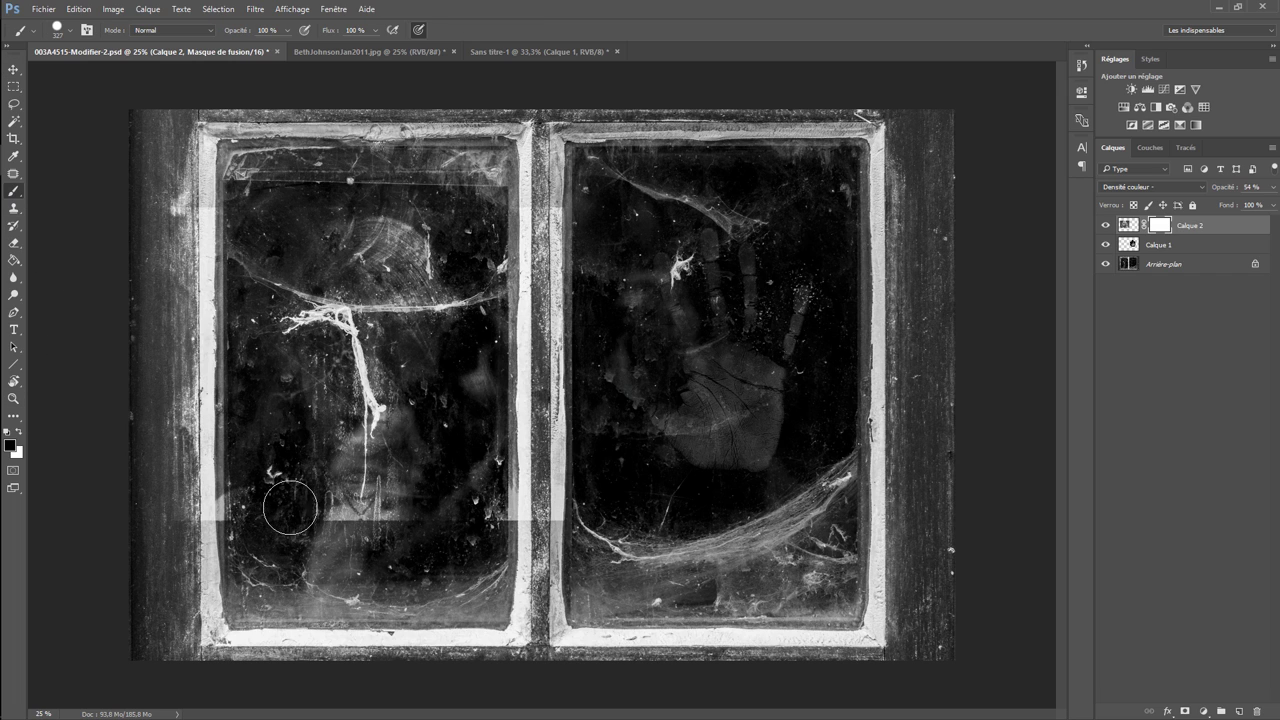
{"action": "right_click", "coordinate": [285, 518]}
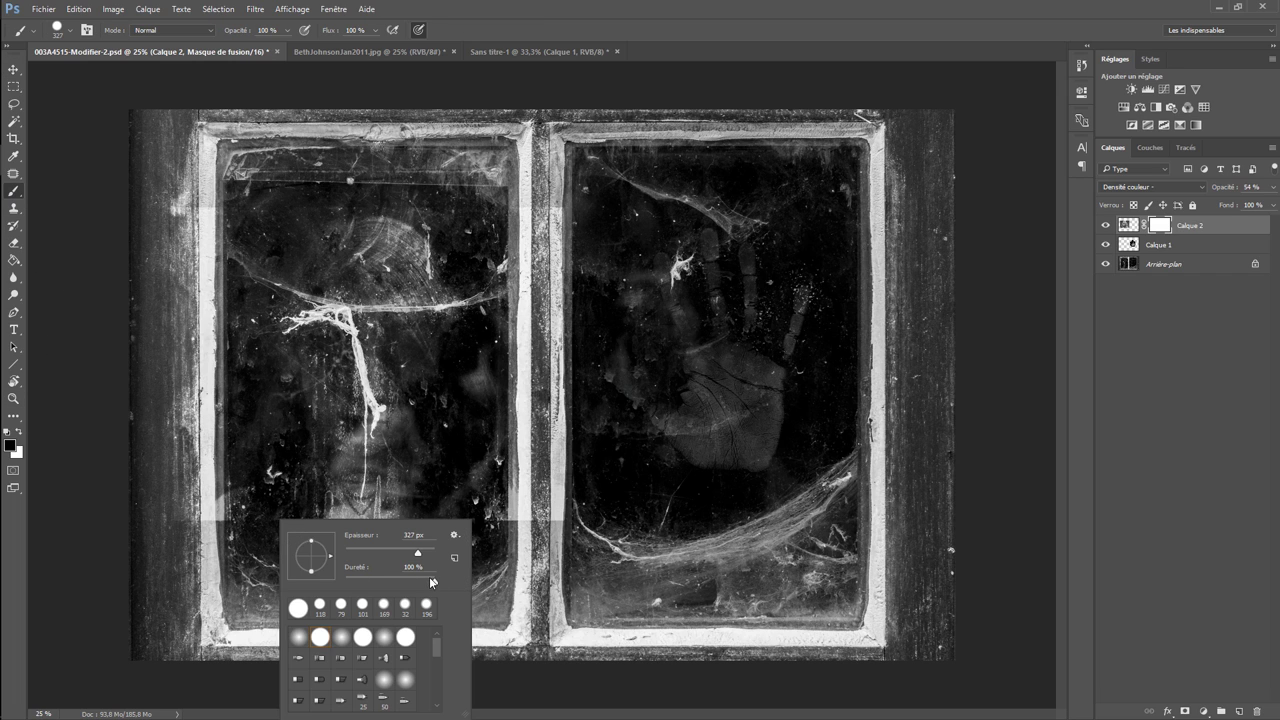
{"action": "left_click", "coordinate": [238, 490]}
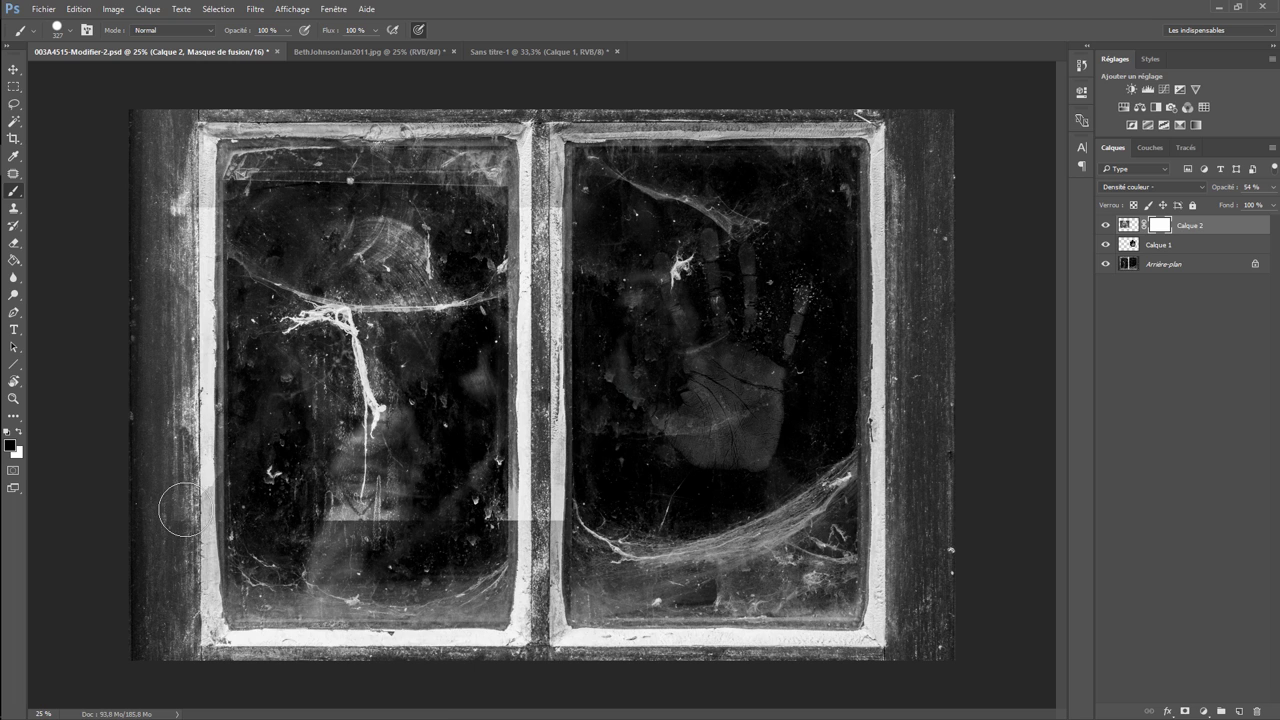
{"action": "mouse_move", "coordinate": [207, 483]}
{"action": "left_mouse_down"}
{"action": "mouse_move", "coordinate": [207, 231]}
{"action": "mouse_move", "coordinate": [507, 263]}
{"action": "mouse_move", "coordinate": [544, 303]}
{"action": "mouse_move", "coordinate": [533, 492]}
{"action": "mouse_move", "coordinate": [500, 515]}
{"action": "mouse_move", "coordinate": [429, 534]}
{"action": "mouse_move", "coordinate": [290, 535]}
{"action": "mouse_move", "coordinate": [447, 493]}
{"action": "mouse_move", "coordinate": [400, 477]}
{"action": "mouse_move", "coordinate": [255, 470]}
{"action": "left_mouse_up"}
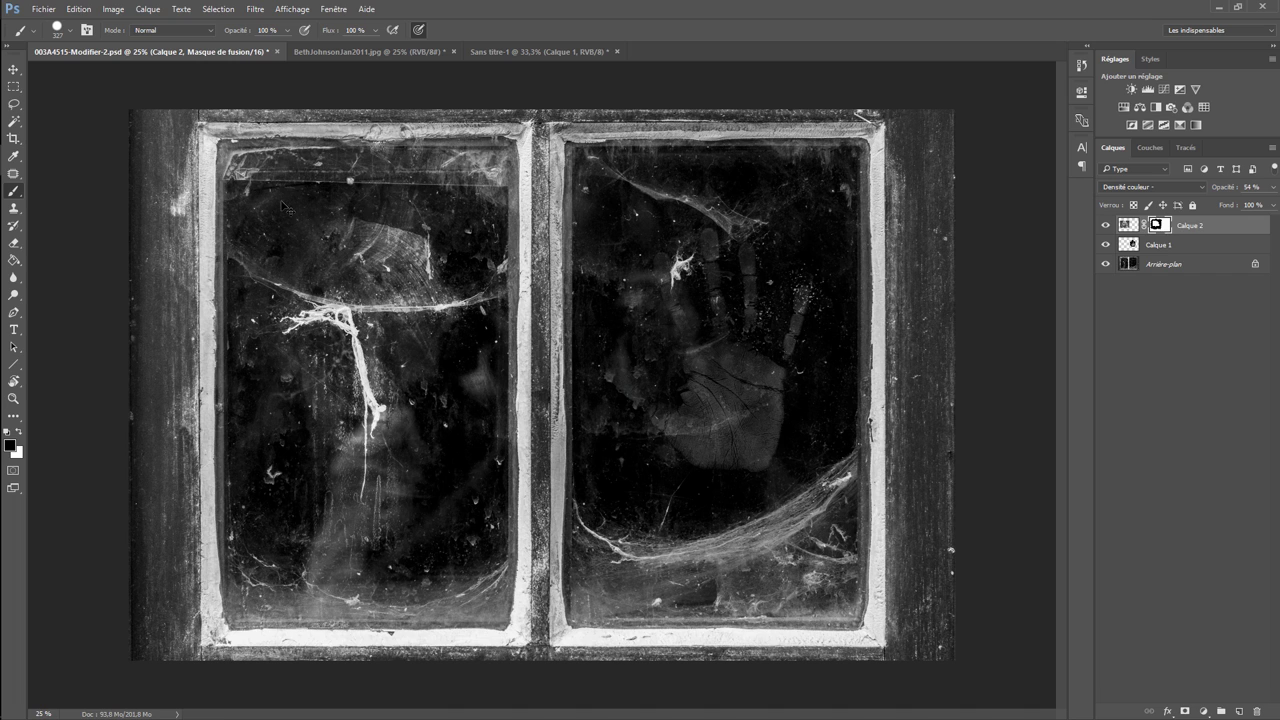
{"action": "key", "text": "ctrl+BackSpace"}
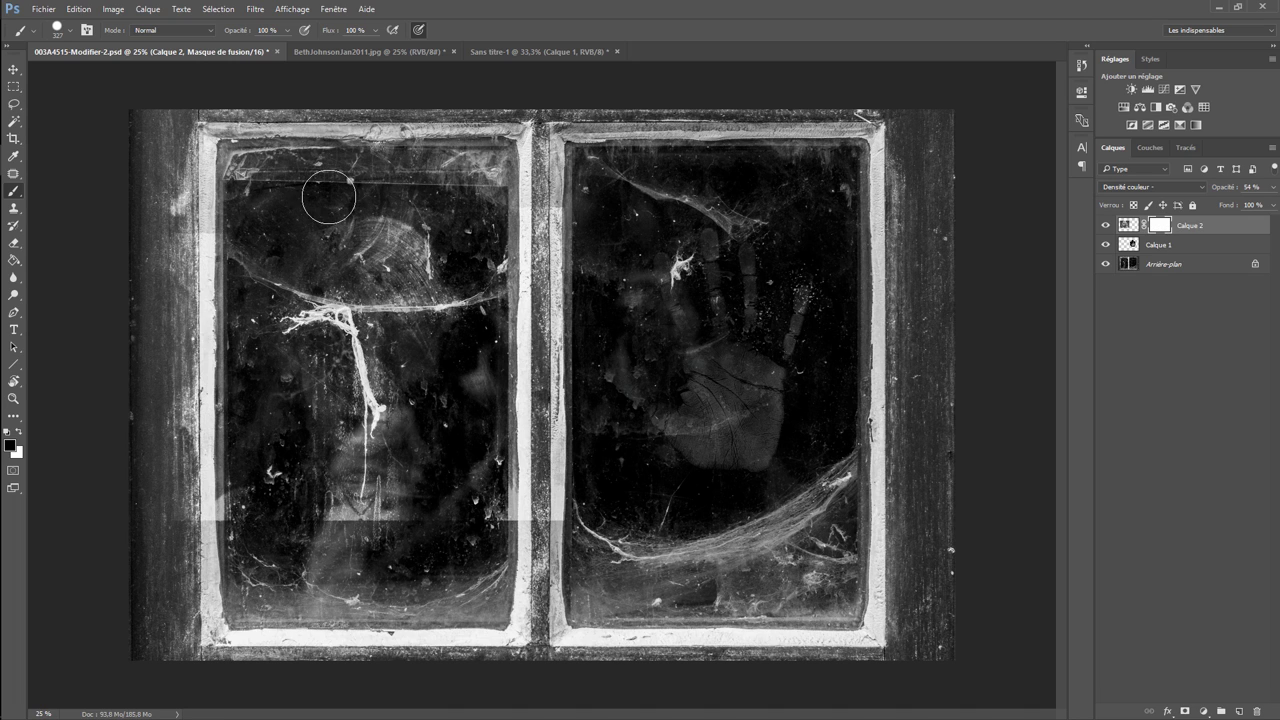
{"action": "mouse_move", "coordinate": [540, 222]}
{"action": "left_mouse_down"}
{"action": "mouse_move", "coordinate": [527, 408]}
{"action": "mouse_move", "coordinate": [452, 535]}
{"action": "mouse_move", "coordinate": [310, 477]}
{"action": "mouse_move", "coordinate": [380, 529]}
{"action": "mouse_move", "coordinate": [286, 523]}
{"action": "mouse_move", "coordinate": [205, 400]}
{"action": "mouse_move", "coordinate": [170, 272]}
{"action": "mouse_move", "coordinate": [171, 486]}
{"action": "mouse_move", "coordinate": [230, 410]}
{"action": "mouse_move", "coordinate": [236, 290]}
{"action": "mouse_move", "coordinate": [246, 463]}
{"action": "mouse_move", "coordinate": [263, 514]}
{"action": "mouse_move", "coordinate": [331, 537]}
{"action": "mouse_move", "coordinate": [391, 541]}
{"action": "mouse_move", "coordinate": [471, 514]}
{"action": "mouse_move", "coordinate": [555, 373]}
{"action": "mouse_move", "coordinate": [480, 360]}
{"action": "mouse_move", "coordinate": [471, 423]}
{"action": "mouse_move", "coordinate": [515, 340]}
{"action": "mouse_move", "coordinate": [461, 538]}
{"action": "mouse_move", "coordinate": [443, 566]}
{"action": "mouse_move", "coordinate": [423, 566]}
{"action": "mouse_move", "coordinate": [320, 250]}
{"action": "mouse_move", "coordinate": [548, 463]}
{"action": "left_mouse_up"}
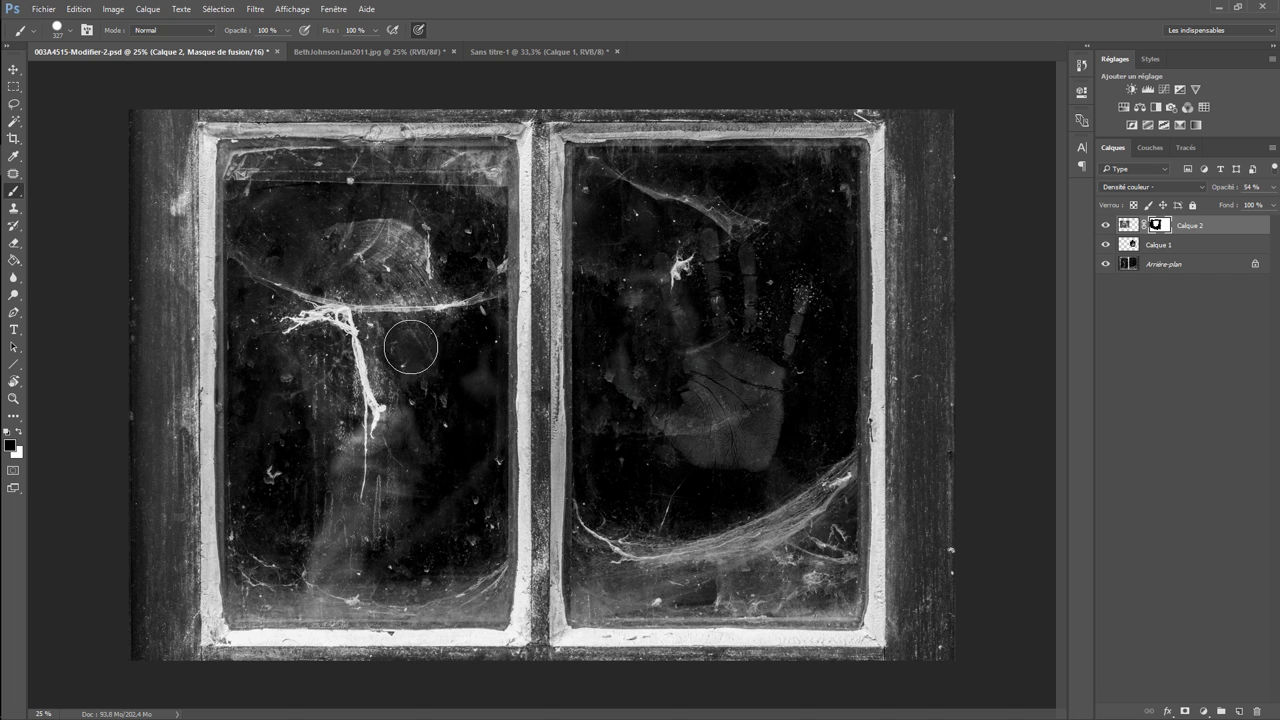
Raise Calque 2's opacity above 54% so the face shows more clearly.
{"action": "left_click", "coordinate": [1273, 187]}
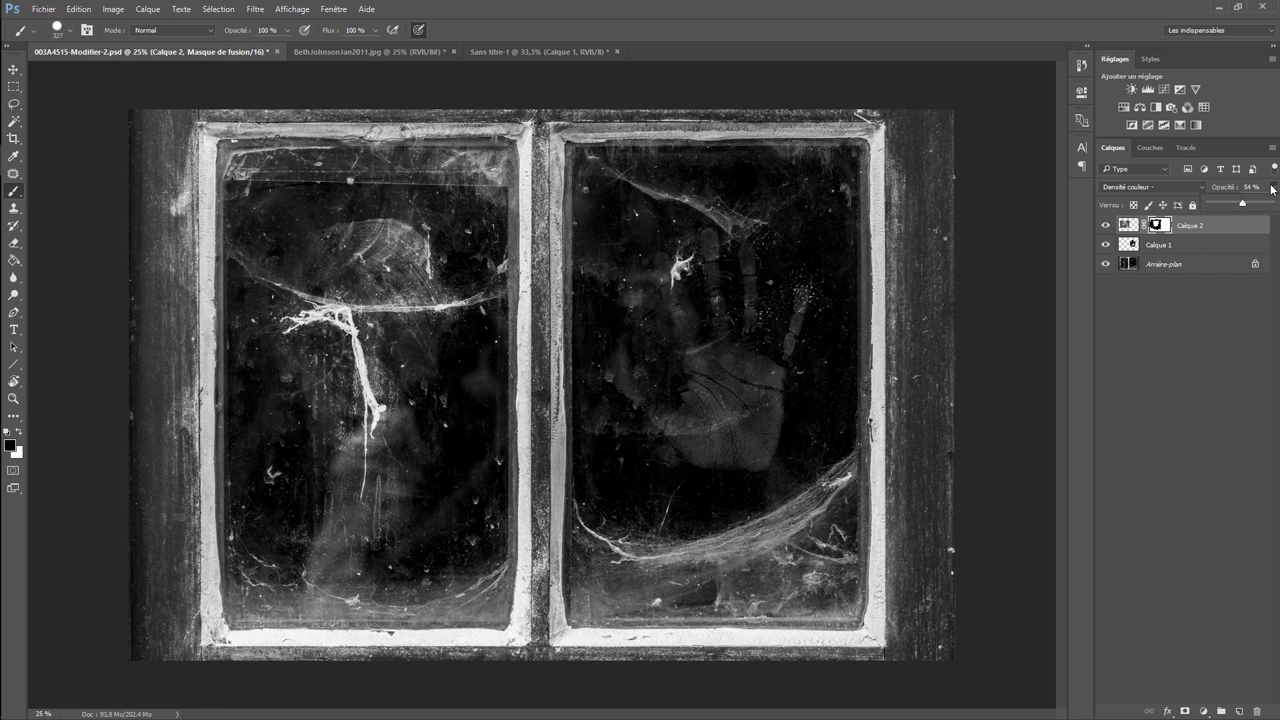
{"action": "mouse_move", "coordinate": [1242, 204]}
{"action": "left_mouse_down"}
{"action": "mouse_move", "coordinate": [1261, 206]}
{"action": "mouse_move", "coordinate": [1251, 214]}
{"action": "left_mouse_up"}
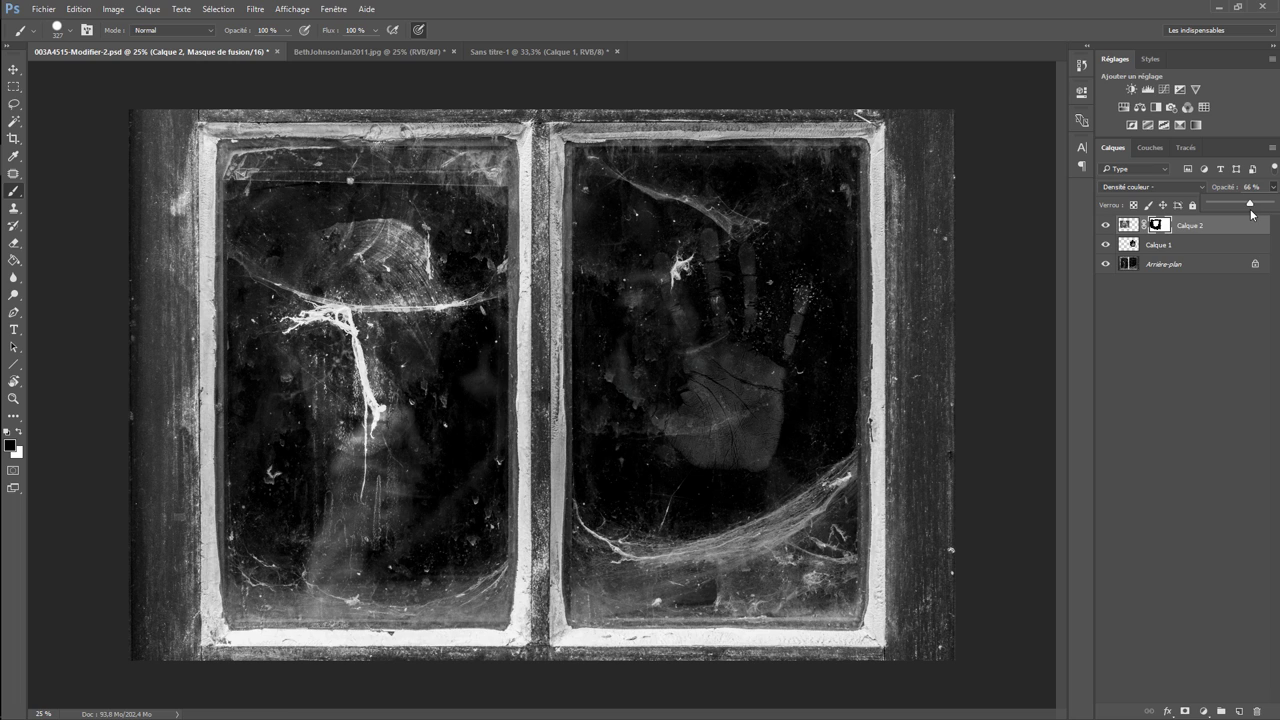